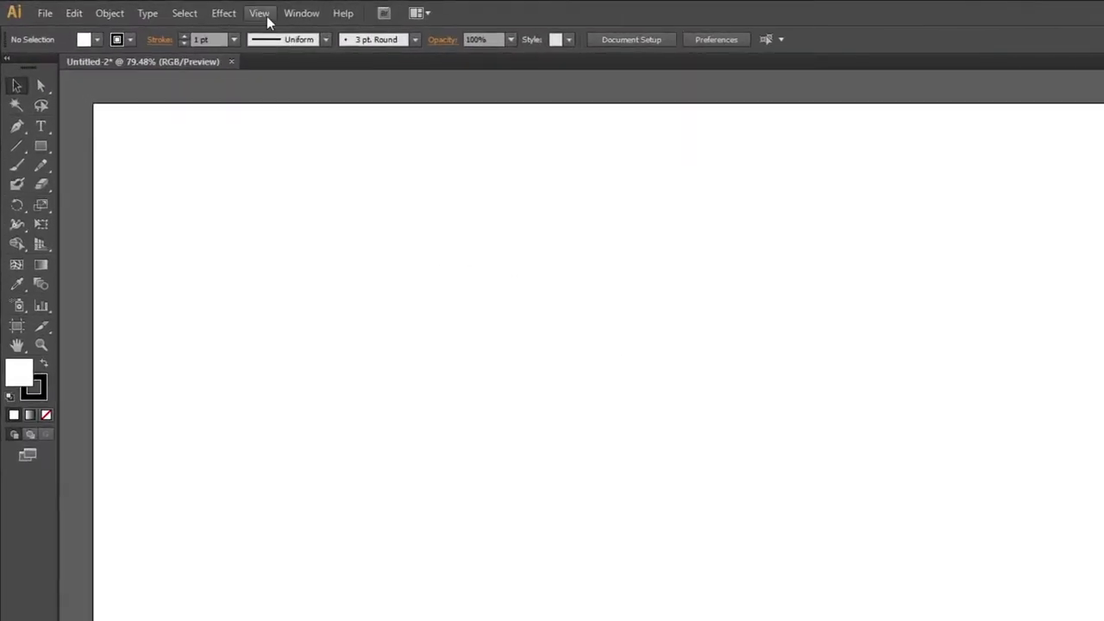
Step: Turn on Show Grid and Snap to Grid over the blank artboard
left_click(187, 10)
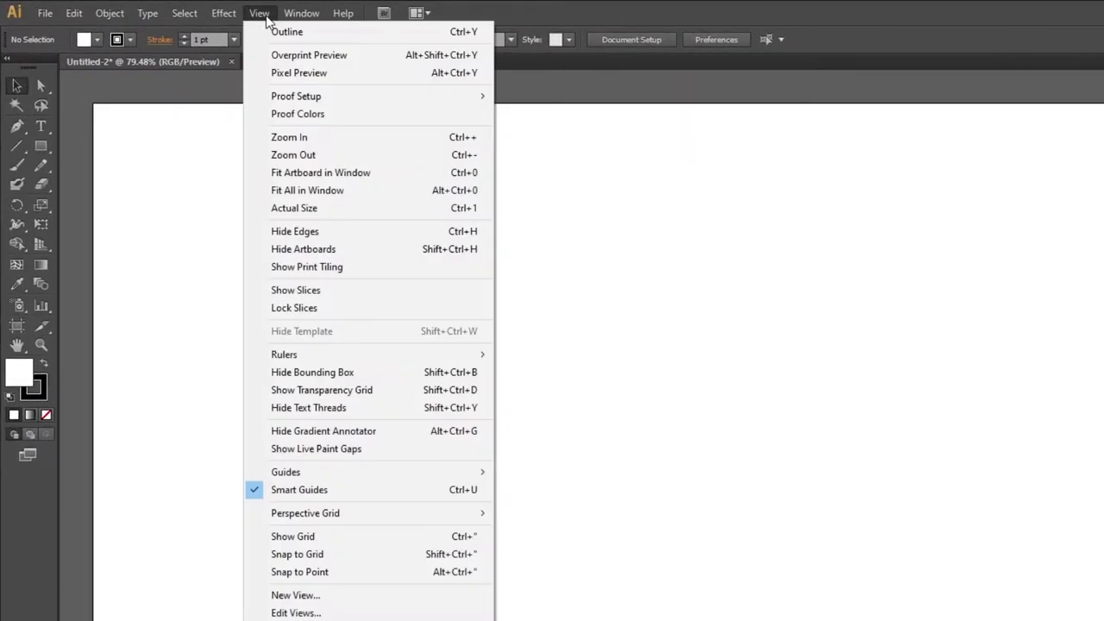
left_click(334, 537)
left_click(259, 13)
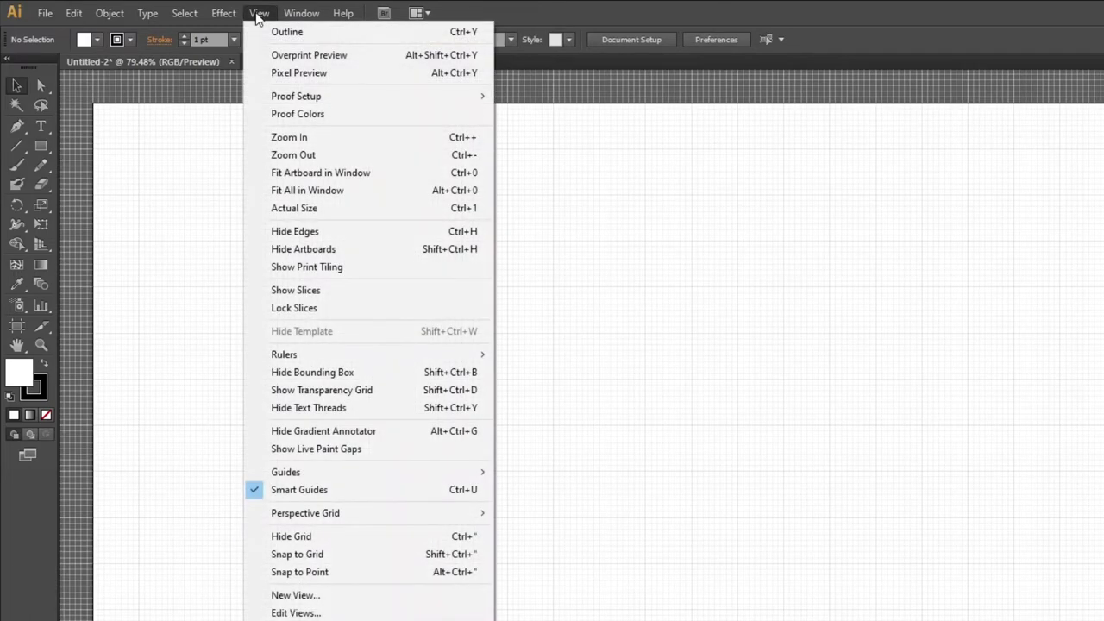
left_click(340, 553)
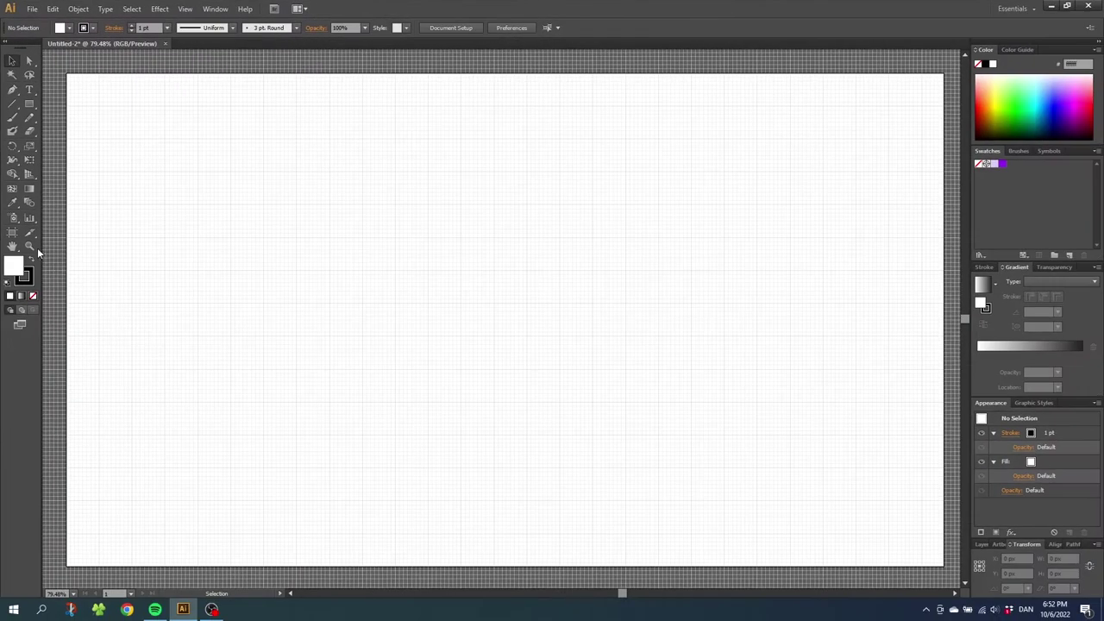
left_click(31, 246)
Step: Zoom in and draw a 72 x 72 px square on the grid
left_click_drag(341, 195, 641, 457)
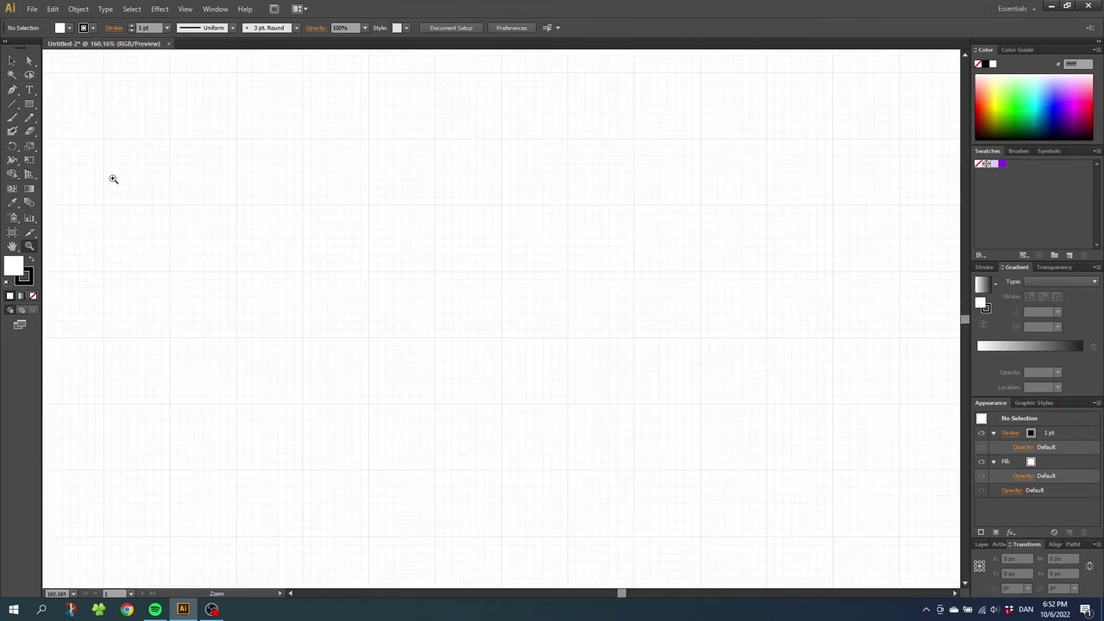
left_click(31, 105)
left_click_drag(434, 272, 502, 337)
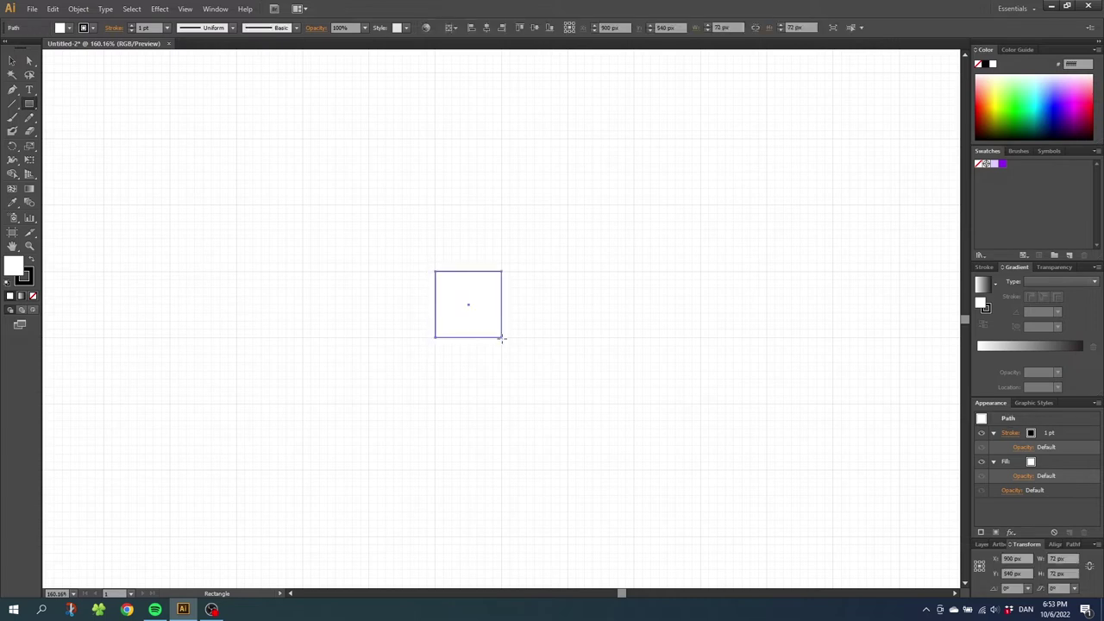
Step: Fill the square with the purple swatch and set its stroke to None
left_click(1002, 164)
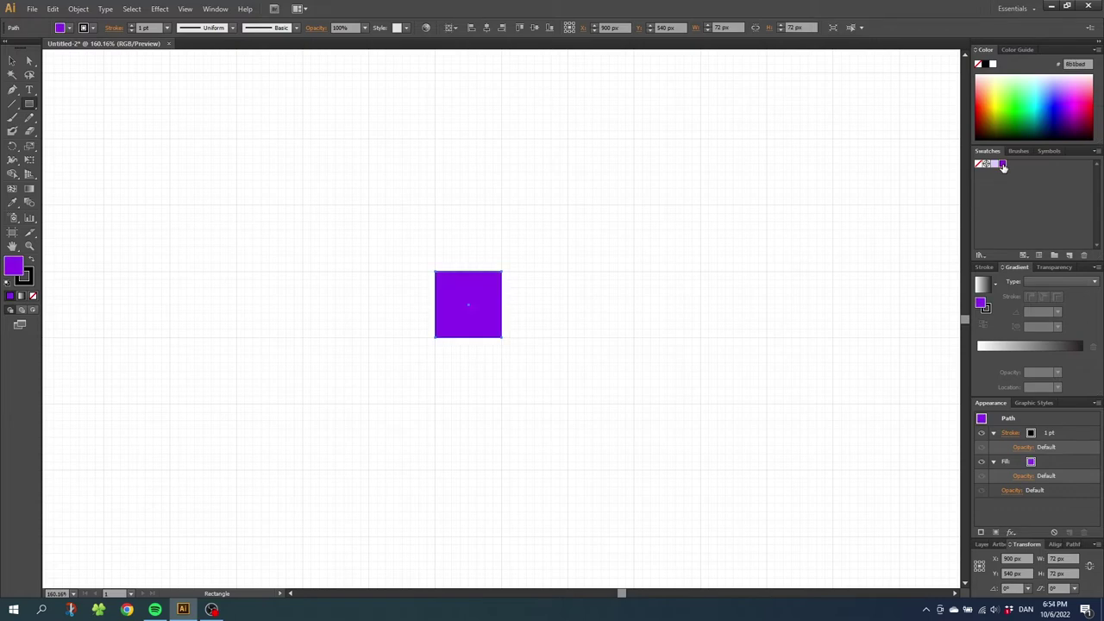
left_click(31, 280)
left_click(34, 298)
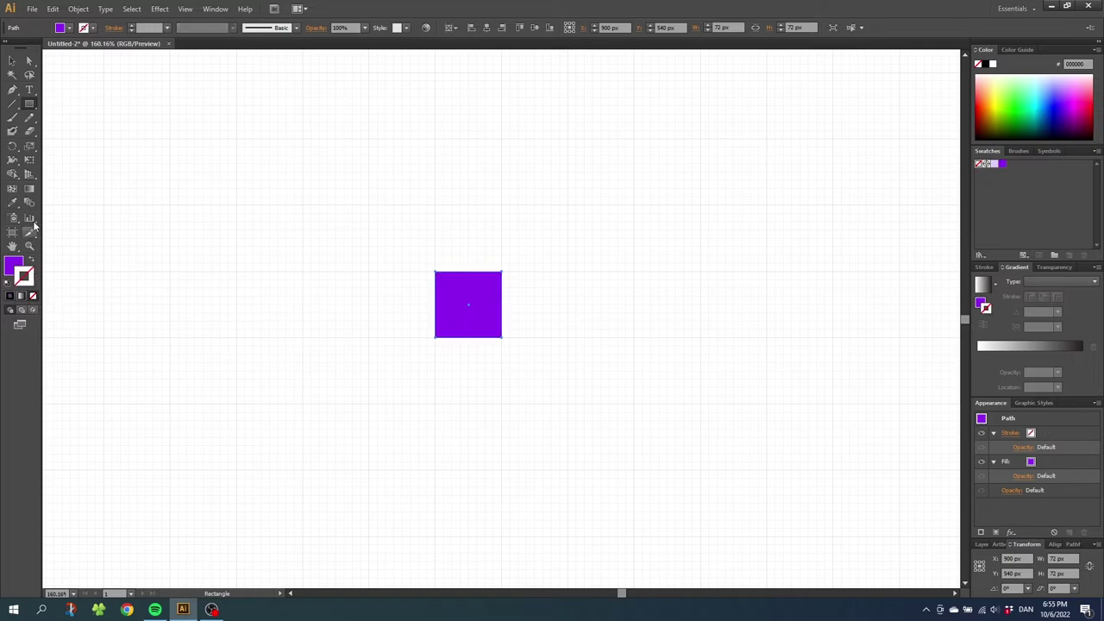
left_click(30, 63)
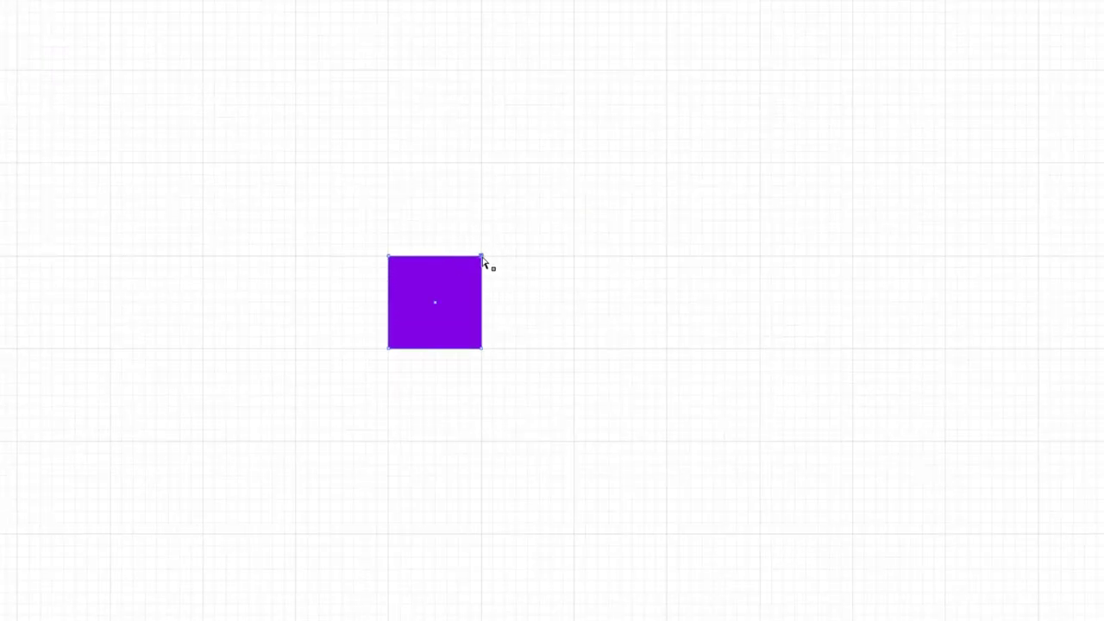
Step: Drag the square's top-right anchor outward into a 216 x 216 px spike, then select it
left_click_drag(482, 258, 666, 74)
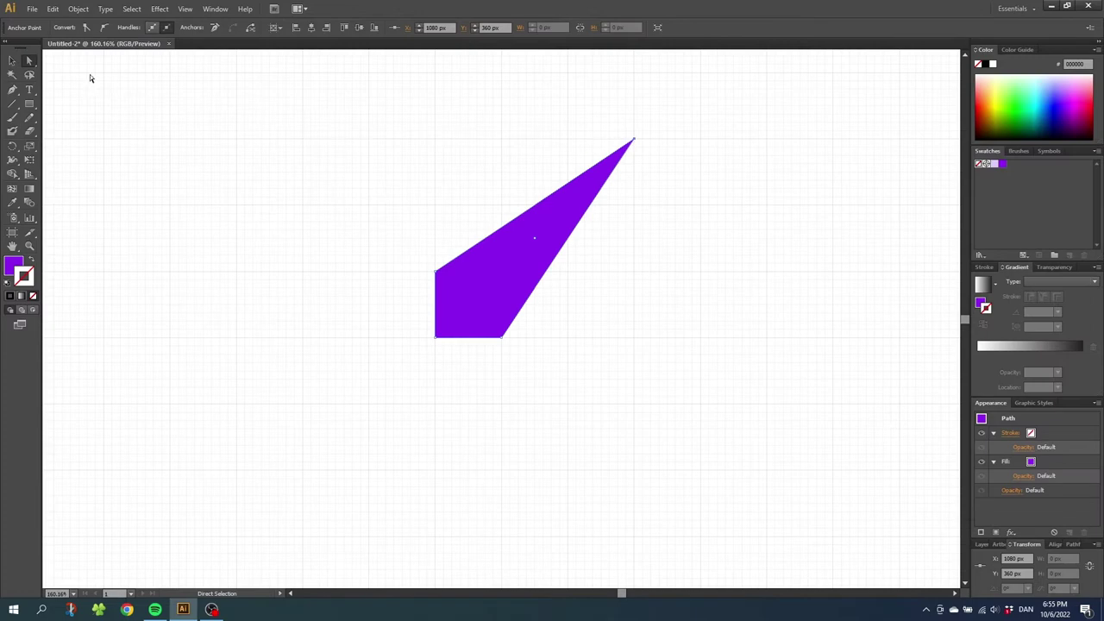
left_click(12, 60)
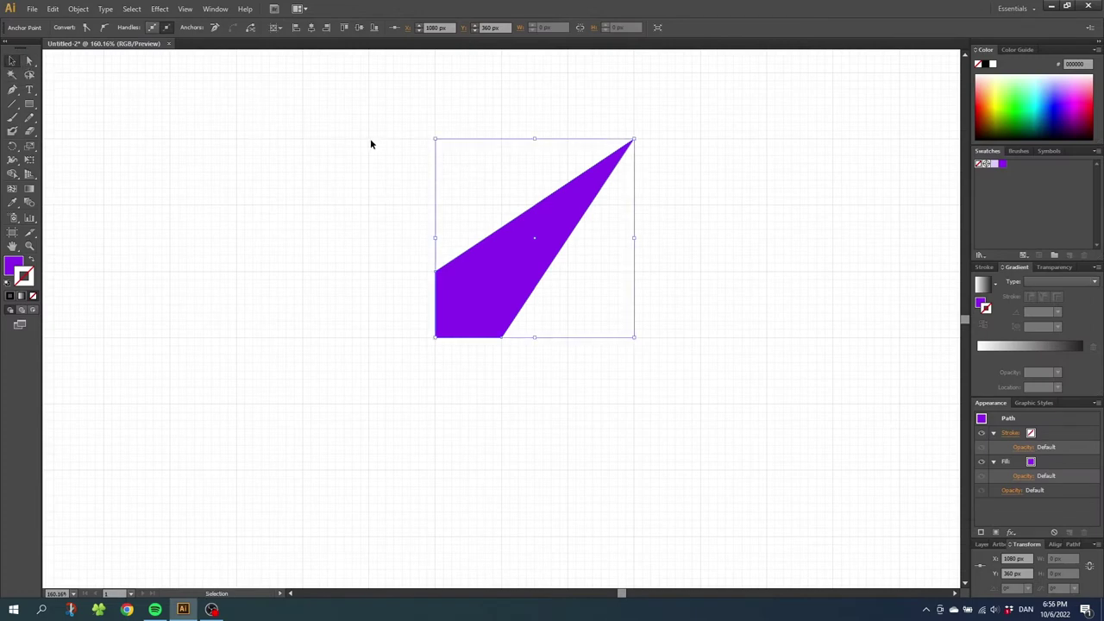
left_click_drag(376, 143, 716, 323)
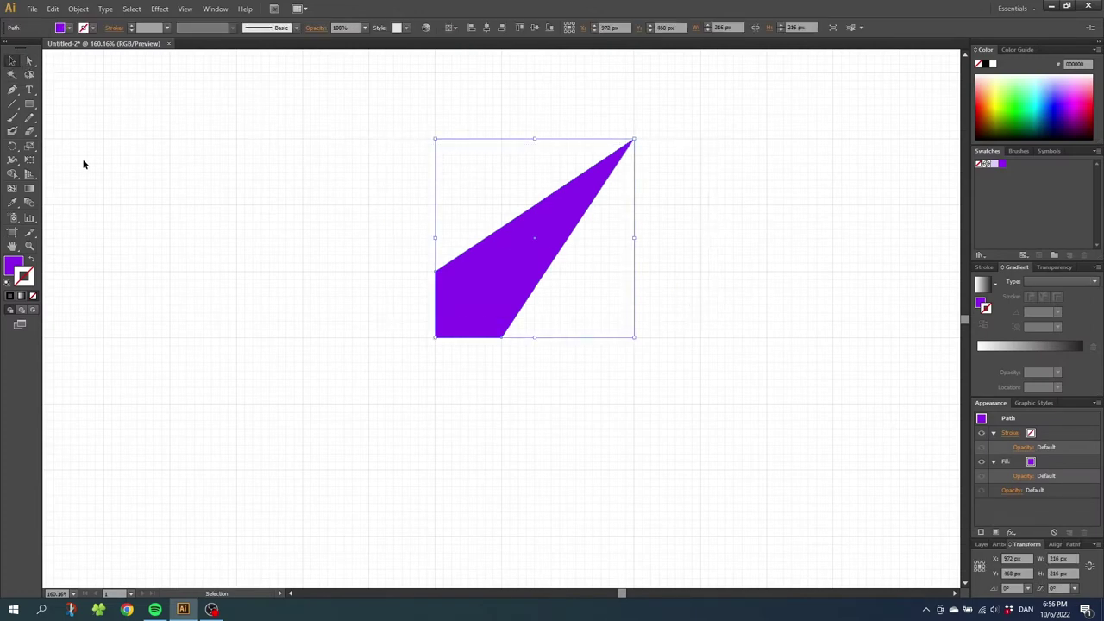
Step: Copy the spike at 90° around its bottom-left corner and repeat to form four points
left_click(12, 145)
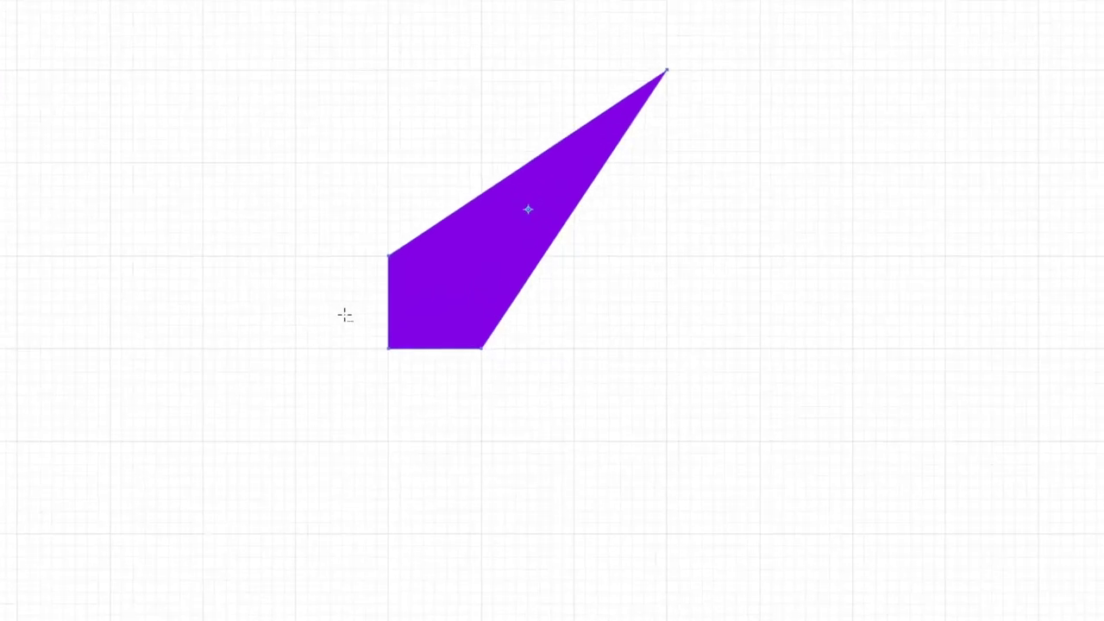
left_click(388, 350, "alt")
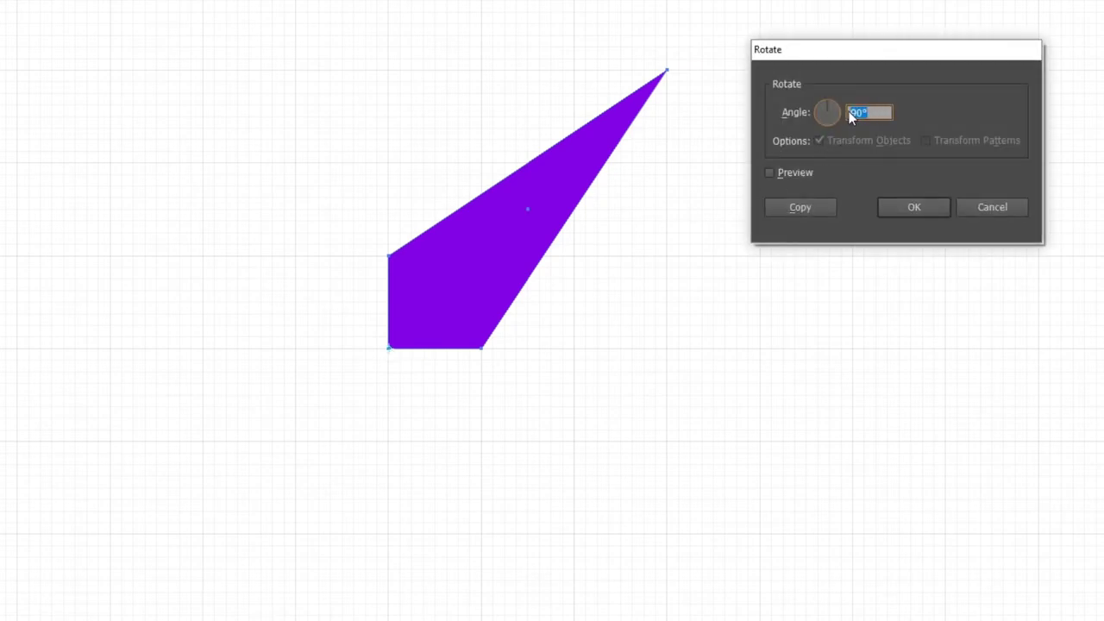
left_click(794, 207)
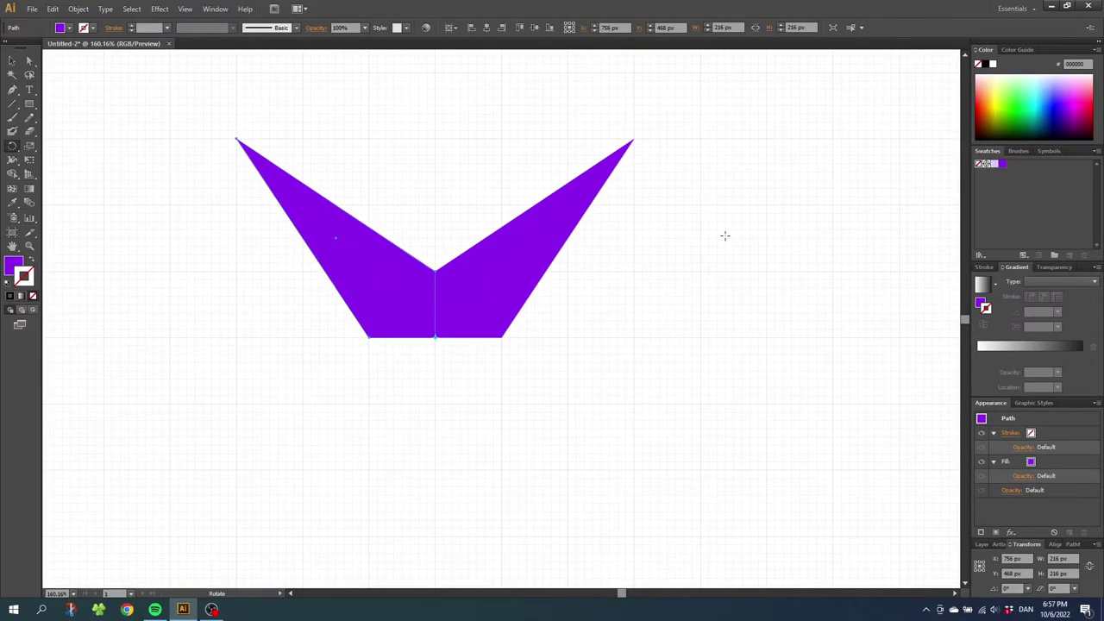
key("ctrl+d")
key("ctrl+d")
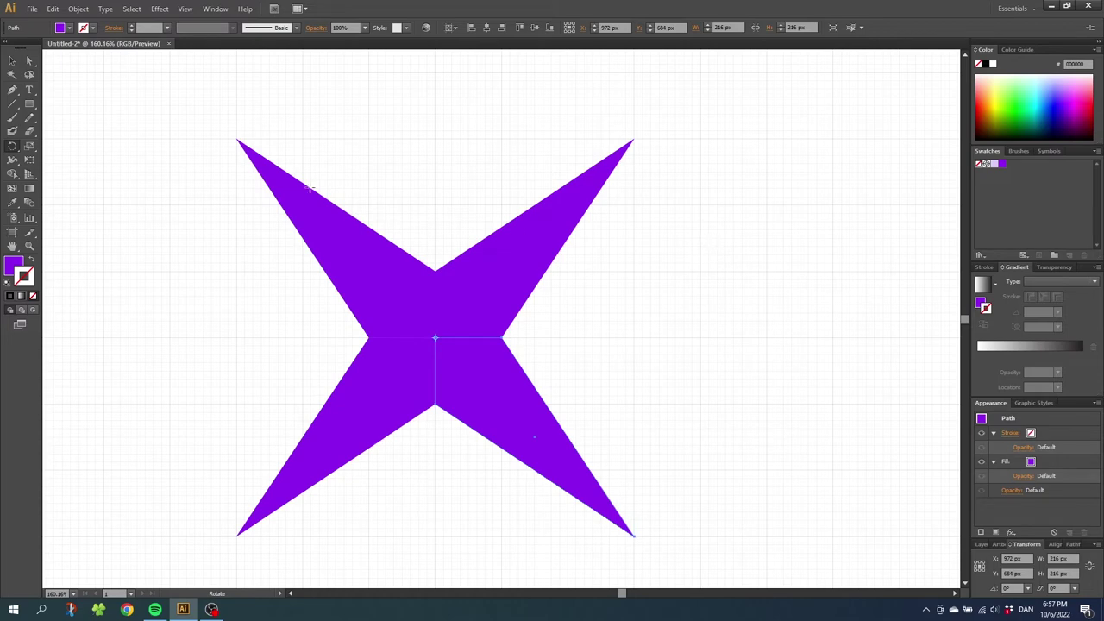
left_click(12, 104)
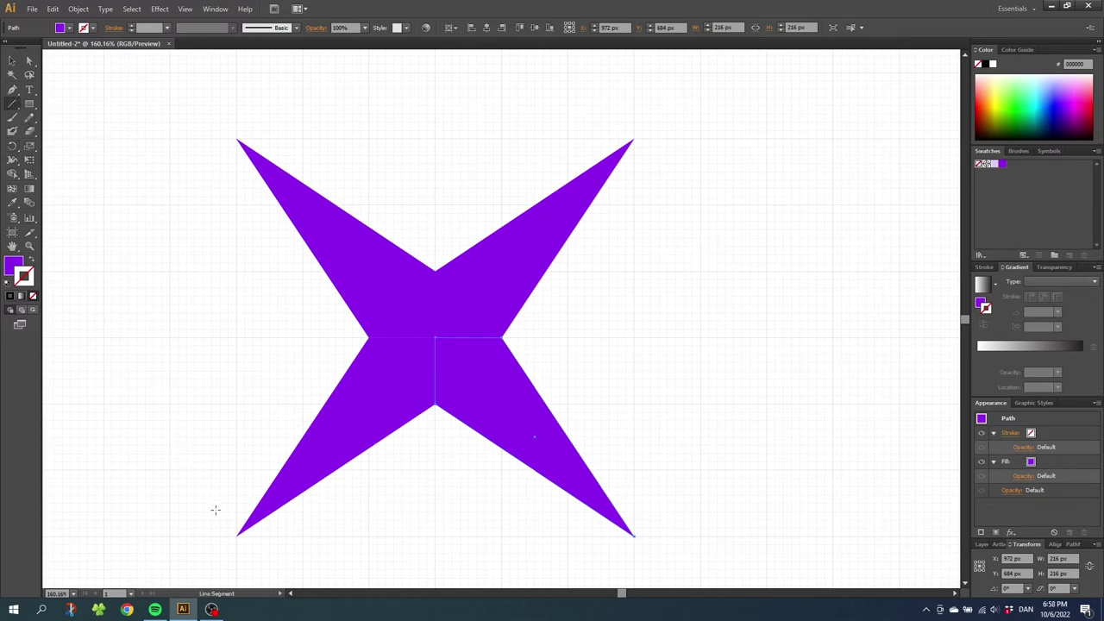
Step: Draw two unfilled tip-to-tip diagonal lines across the star and select everything
left_click_drag(228, 543, 635, 137)
key("slash")
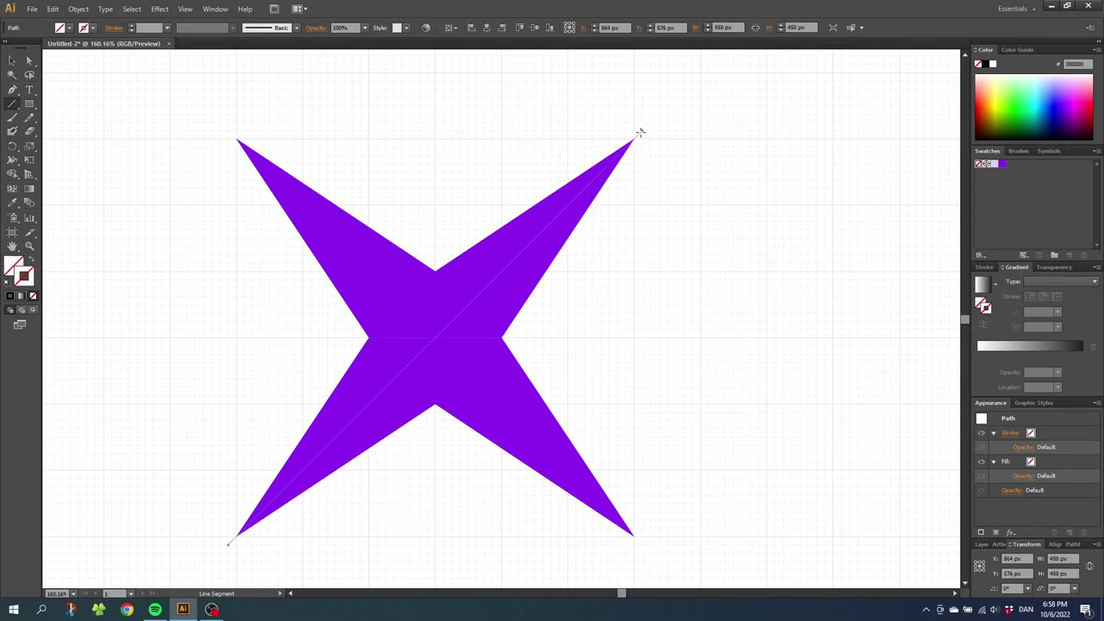
left_click_drag(228, 128, 642, 543)
left_click(13, 62)
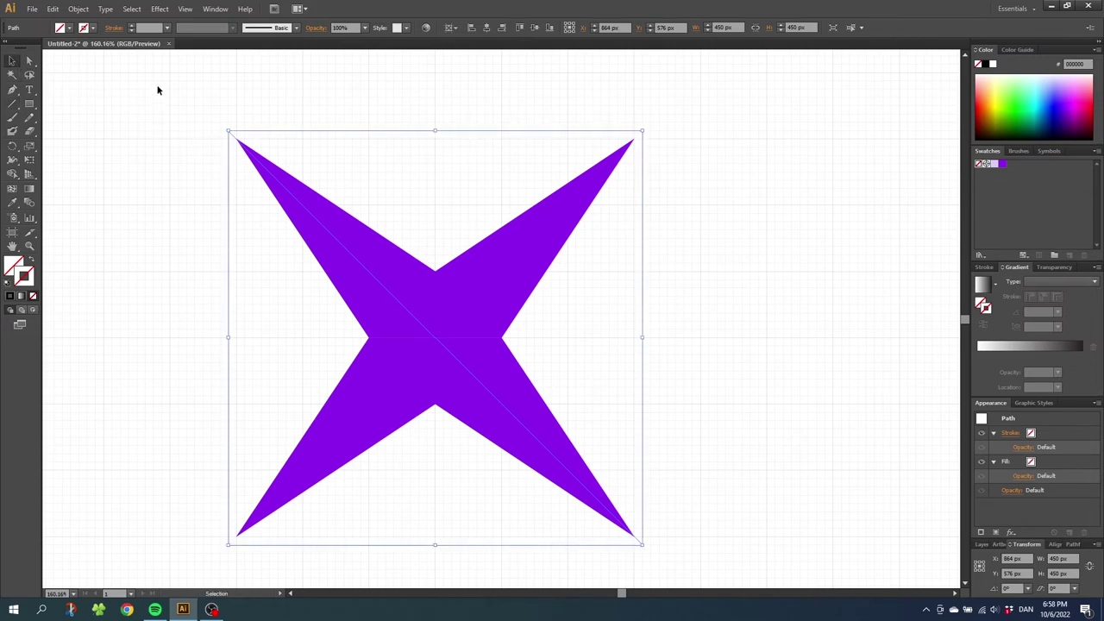
left_click_drag(157, 90, 751, 569)
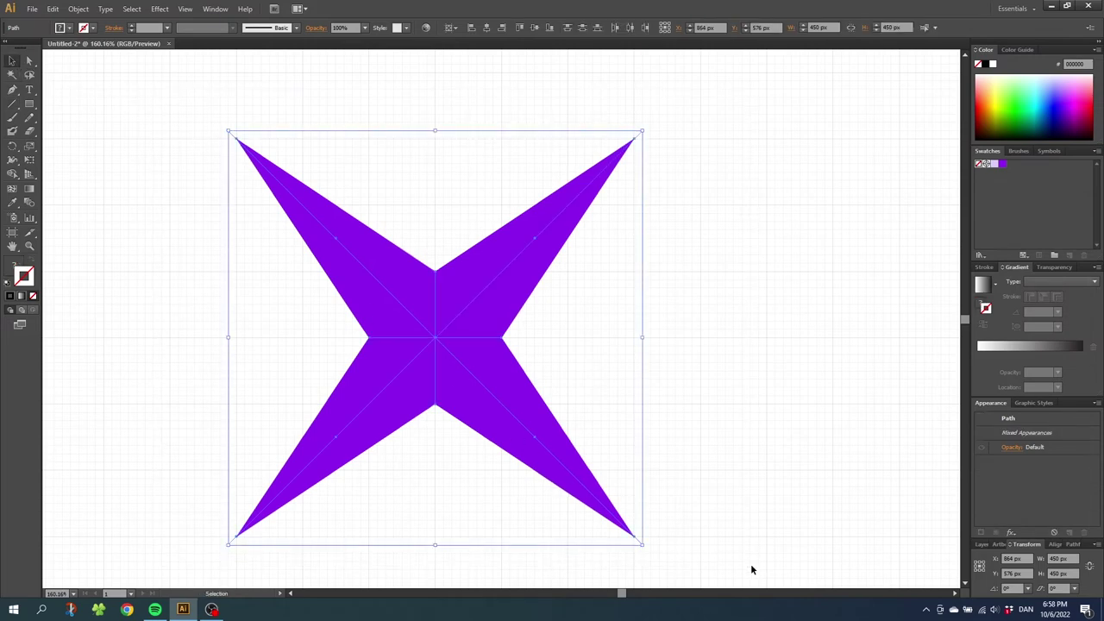
Step: Split the star along both diagonals with Pathfinder Divide and ungroup the facet pieces
left_click(1074, 545)
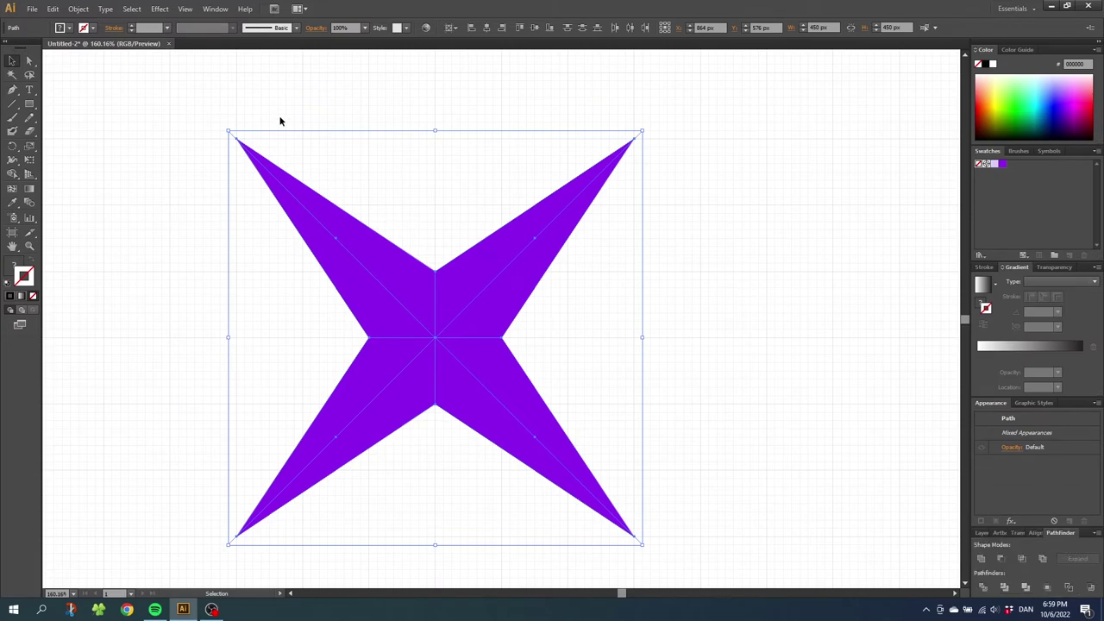
left_click(217, 10)
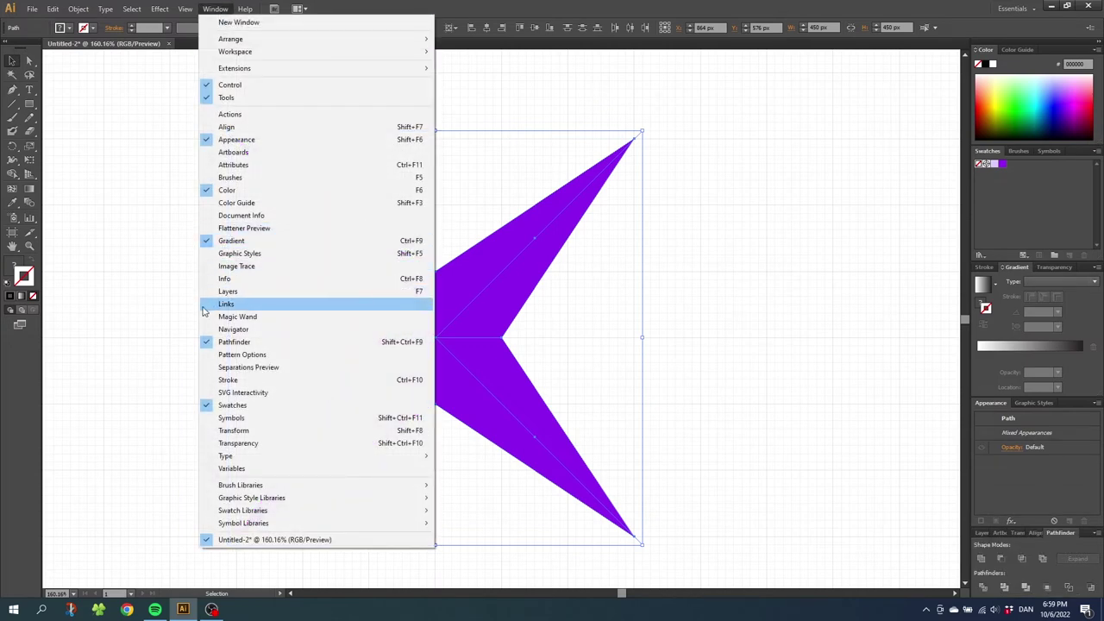
left_click(259, 342)
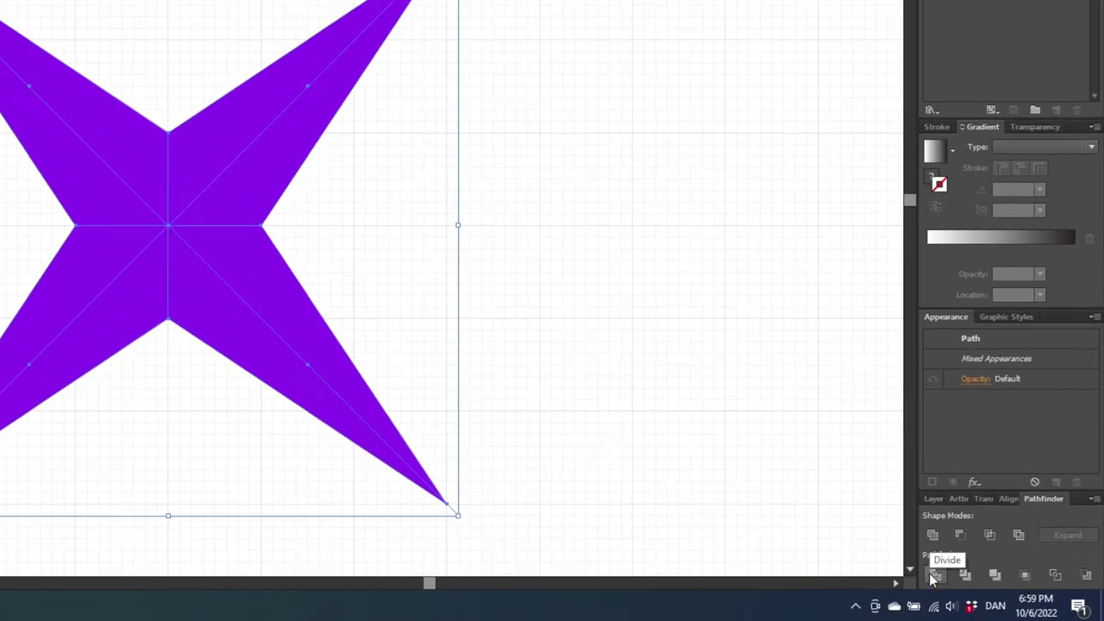
left_click(932, 576)
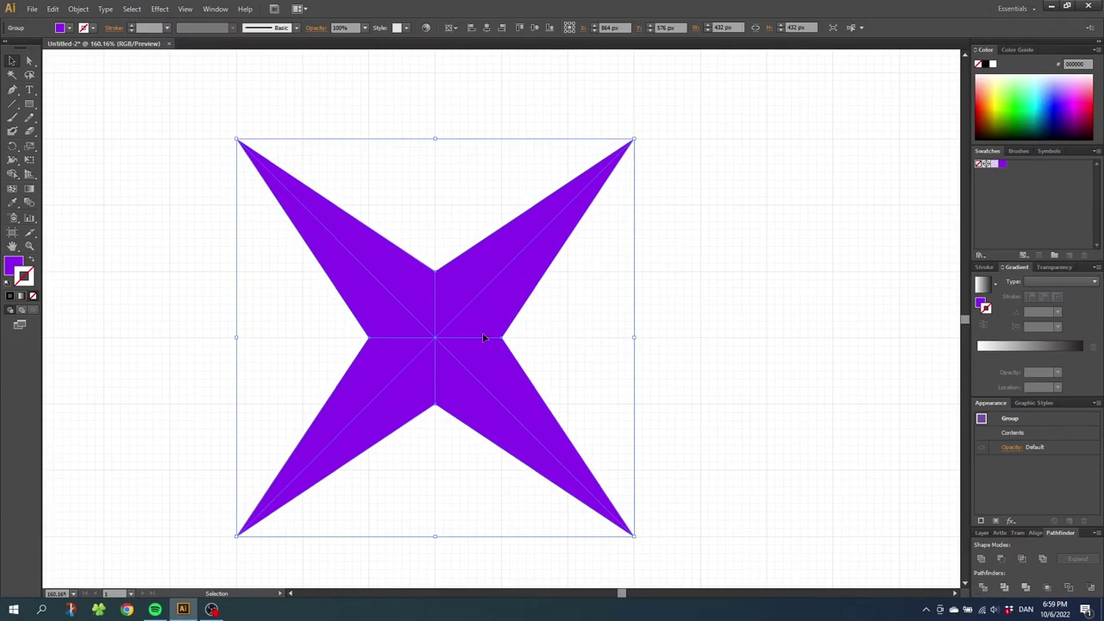
right_click(484, 338)
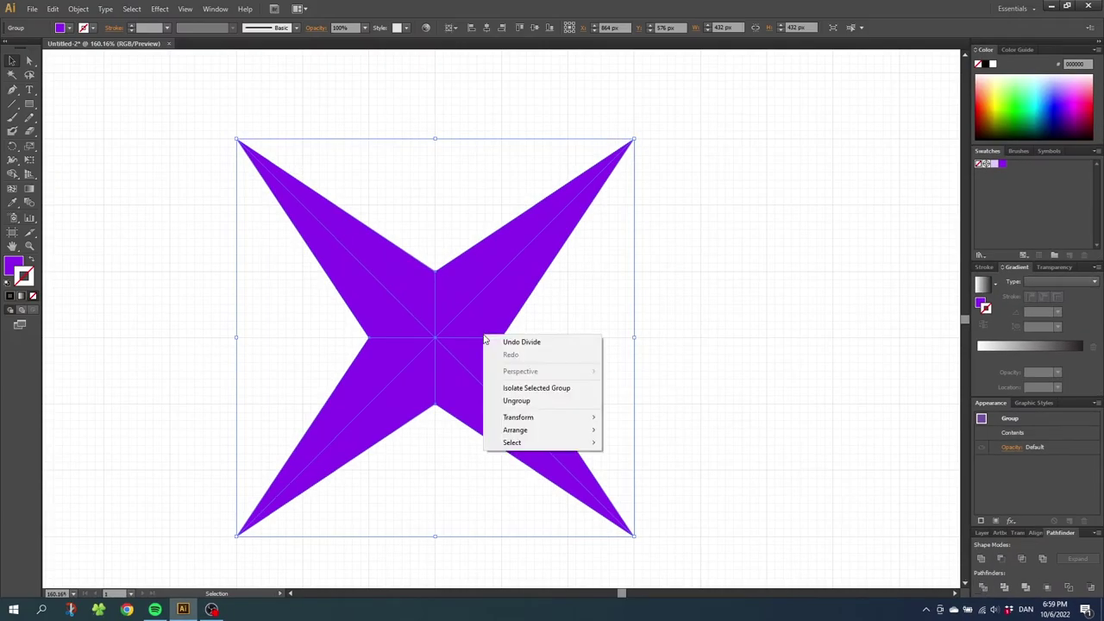
left_click(515, 402)
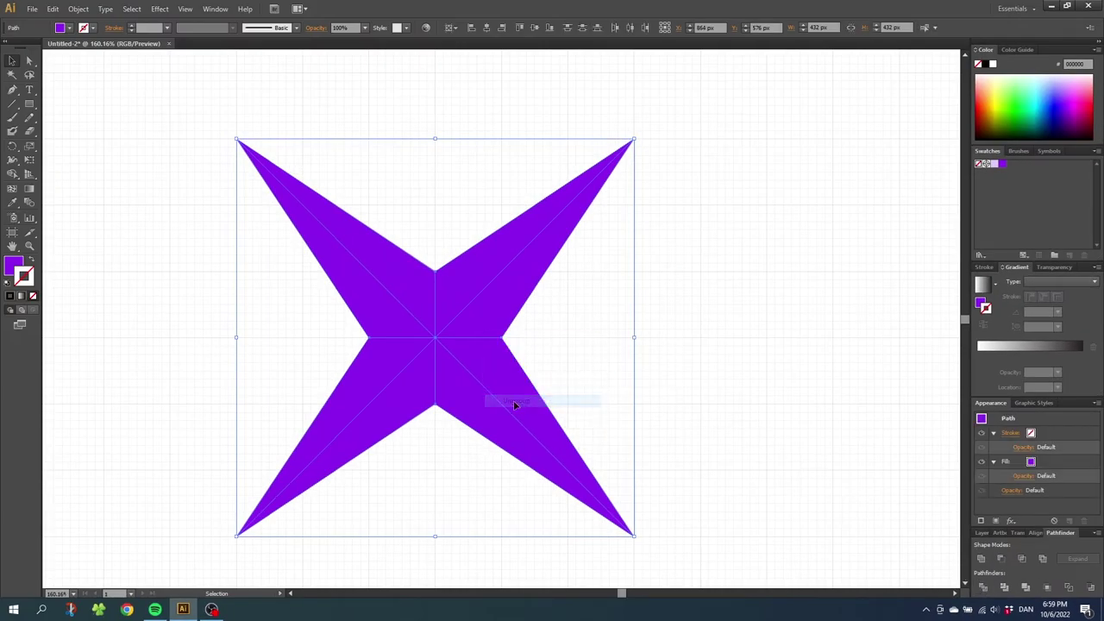
left_click(463, 217)
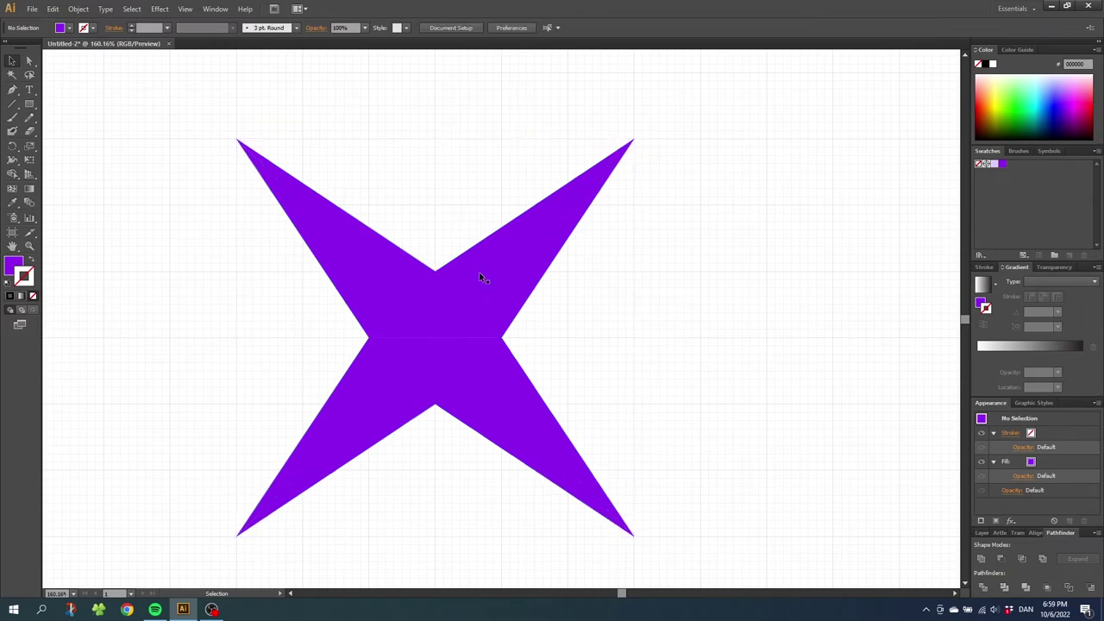
left_click(481, 276)
Step: Rotate all star pieces 45° so the points face straight up, down, left and right
left_click(470, 403)
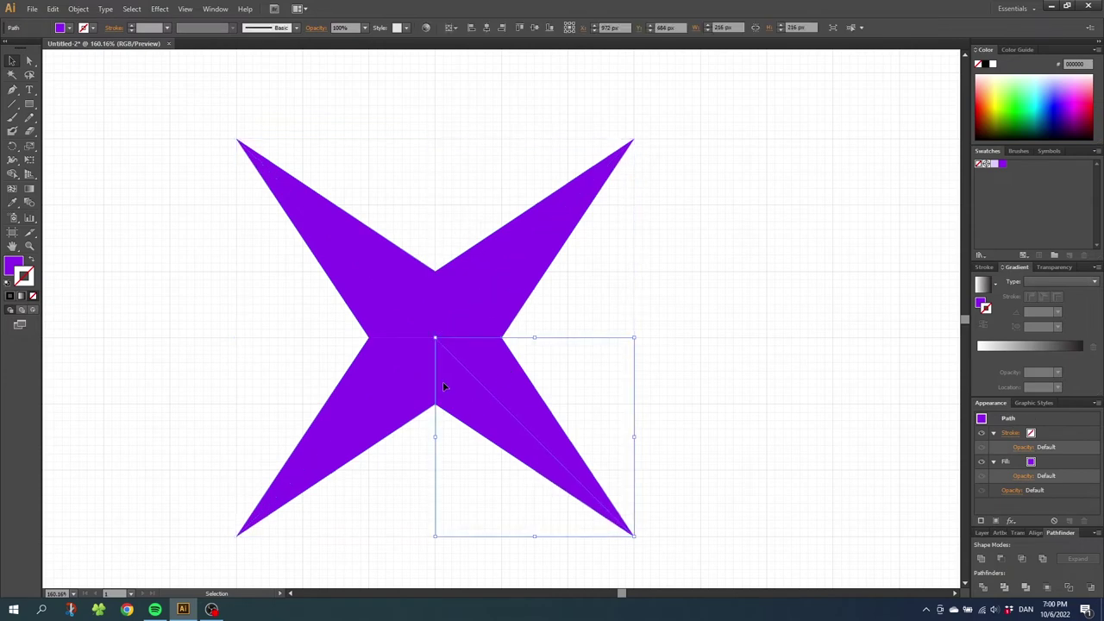
left_click_drag(200, 116, 658, 521)
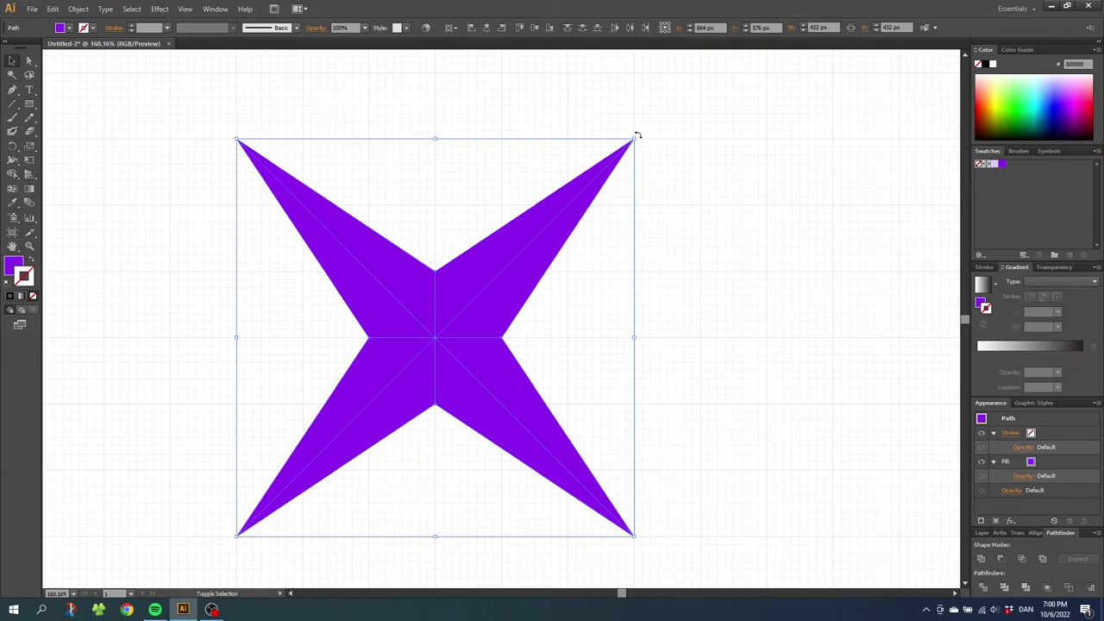
key("ctrl+shift+b")
left_click_drag(610, 117, 440, 67)
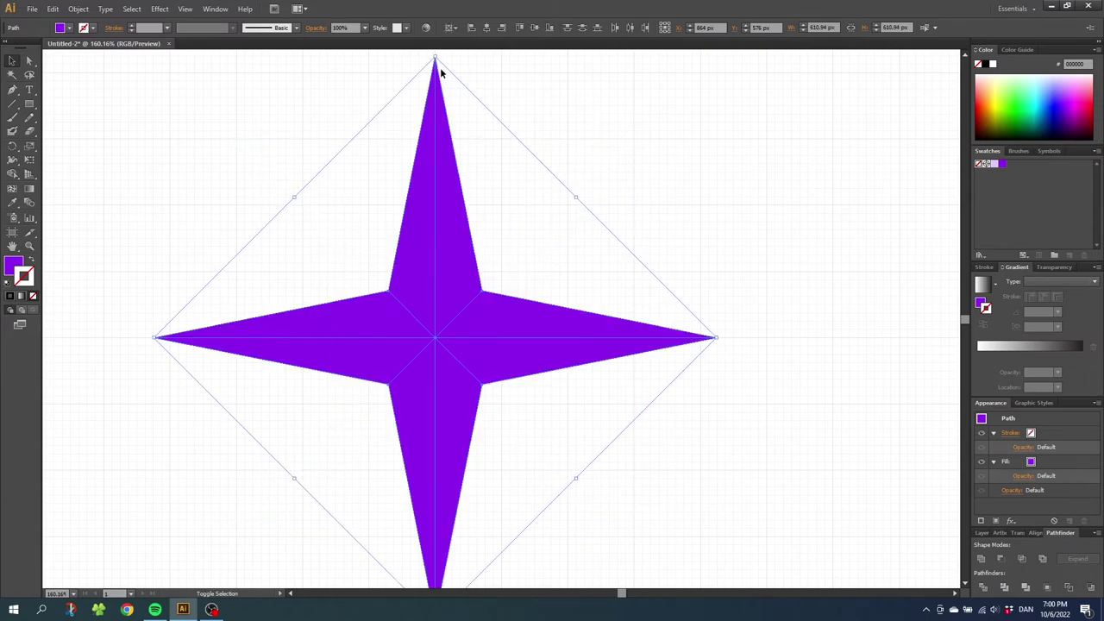
Step: Select one facet each from the top, right, bottom and left points
left_click(380, 192)
left_click(435, 173)
left_click(595, 336, "shift")
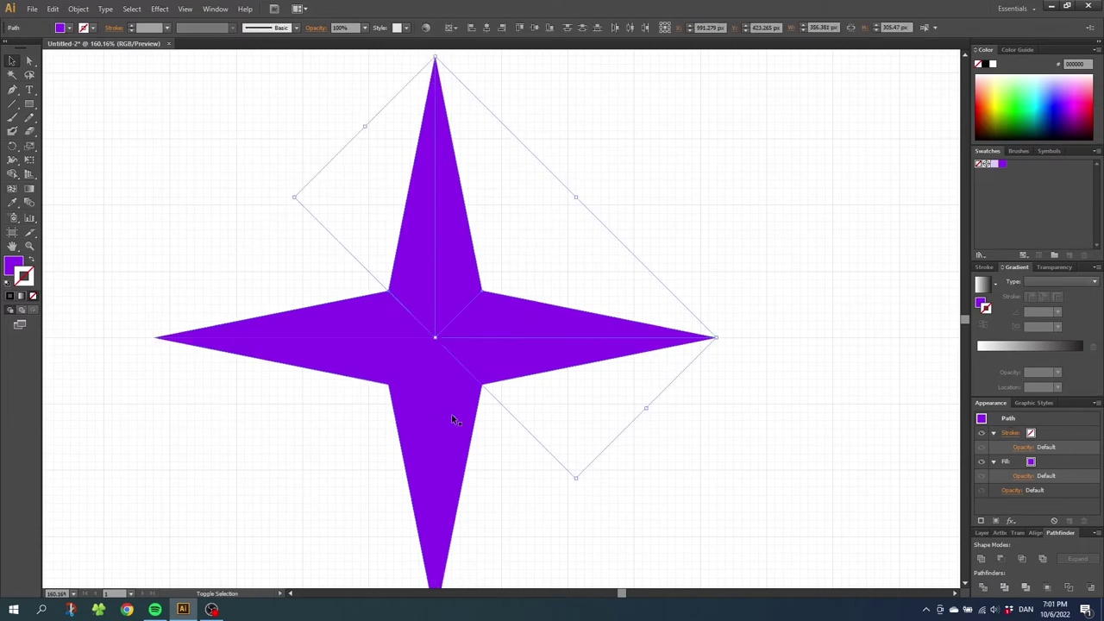
left_click(451, 414, "shift")
left_click(348, 366, "shift")
Step: Fill the selected facets light lavender, then give every facet a 7 pt purple stroke
left_click(996, 163)
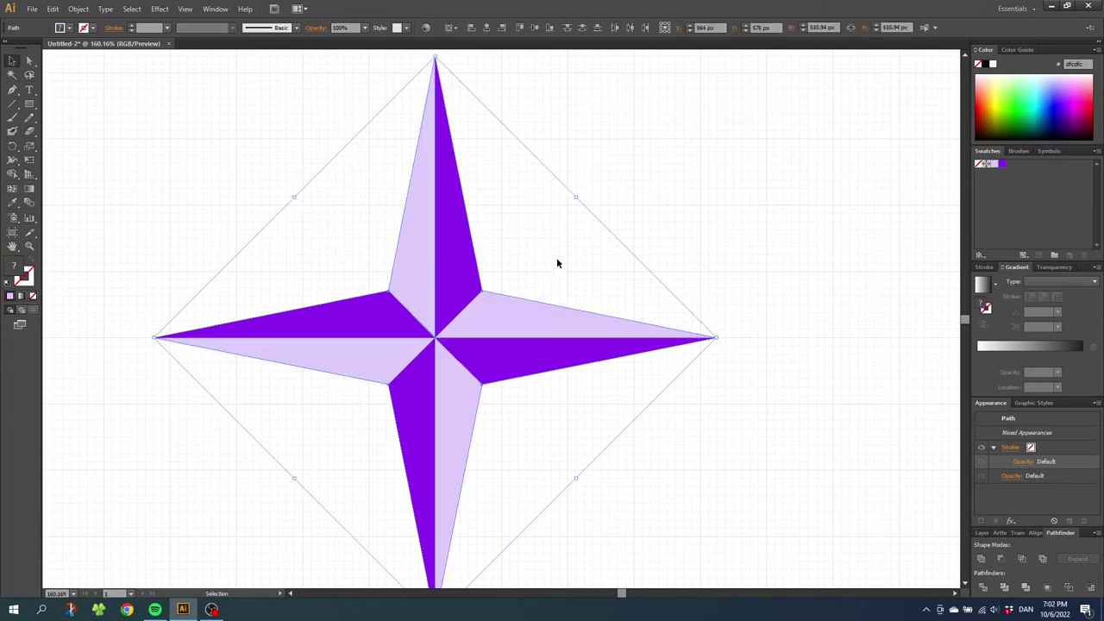
left_click(556, 268)
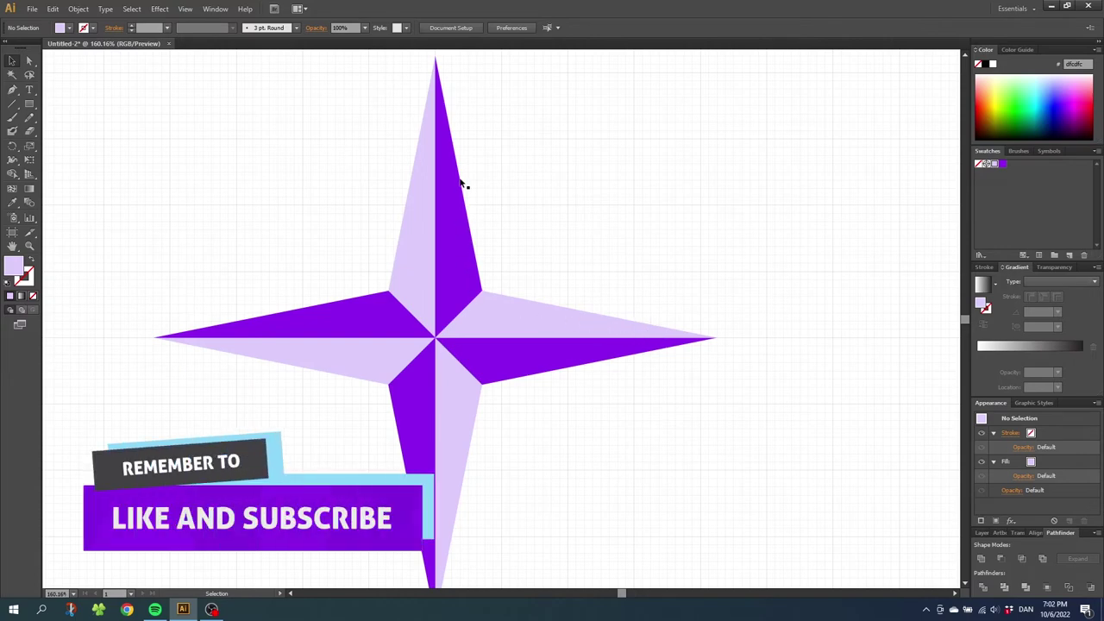
left_click_drag(494, 212, 348, 457)
left_click(25, 282)
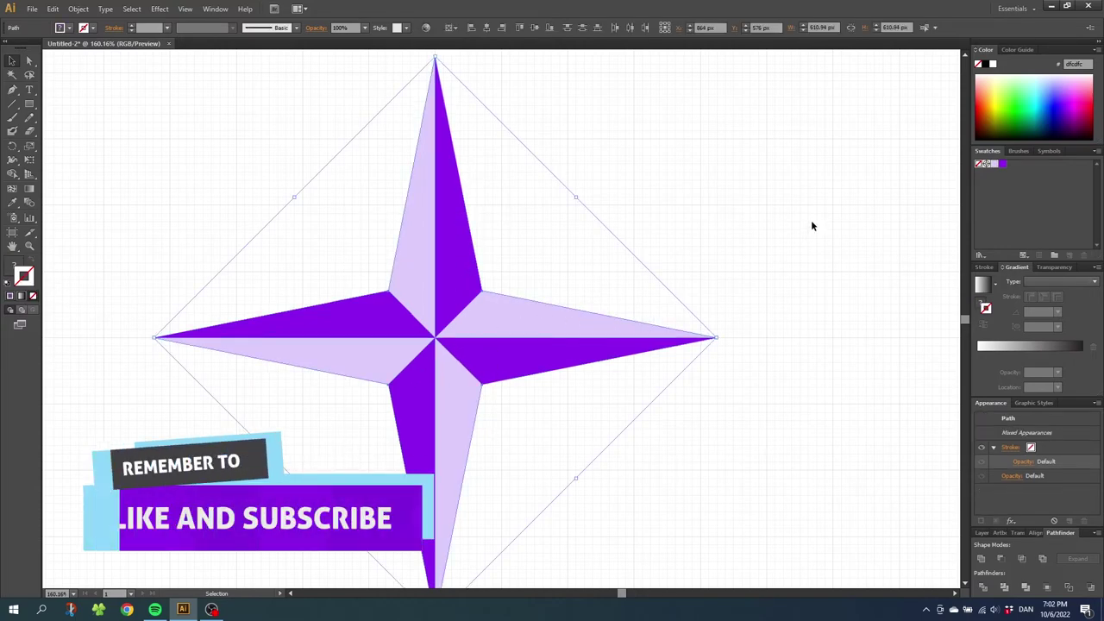
left_click(1002, 164)
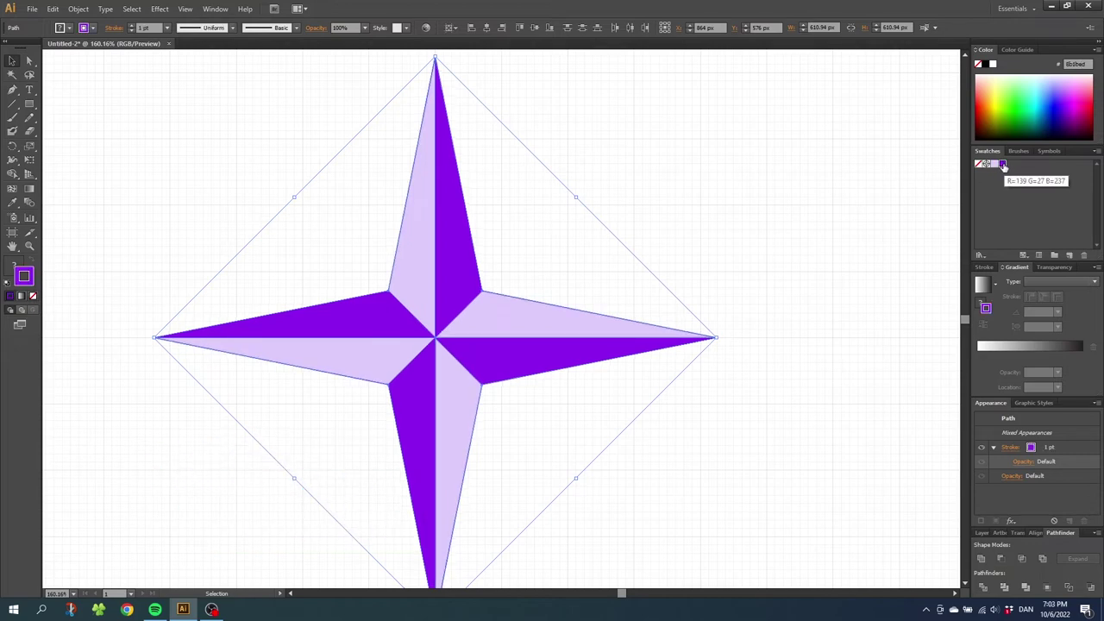
left_click(131, 25)
left_click(131, 25)
left_click(131, 25)
left_click(131, 25)
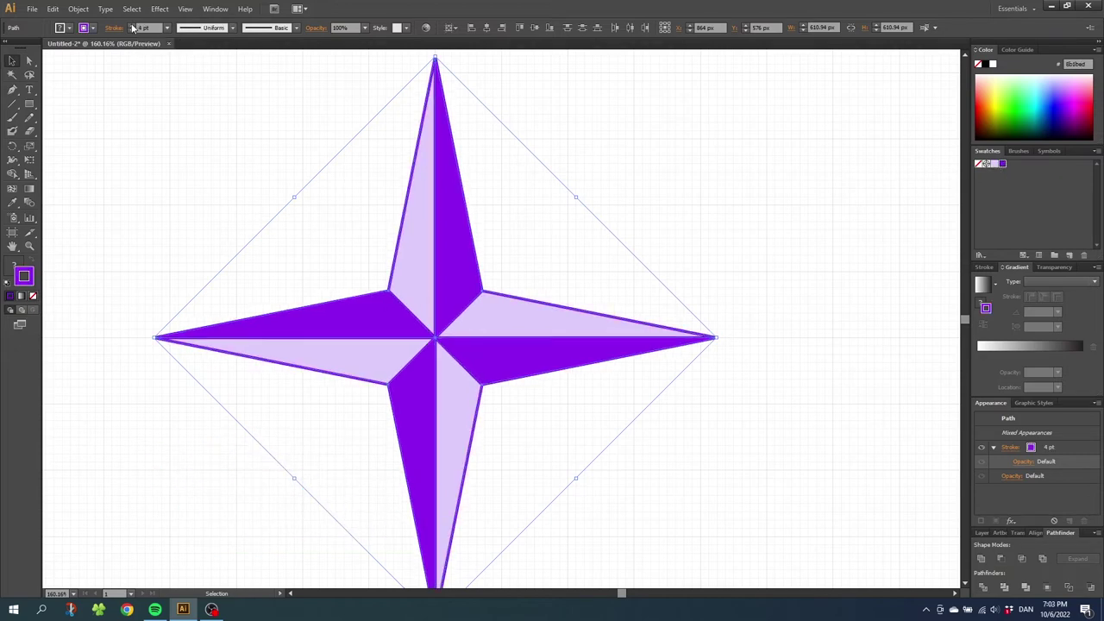
left_click(131, 25)
left_click(131, 25)
left_click(706, 409)
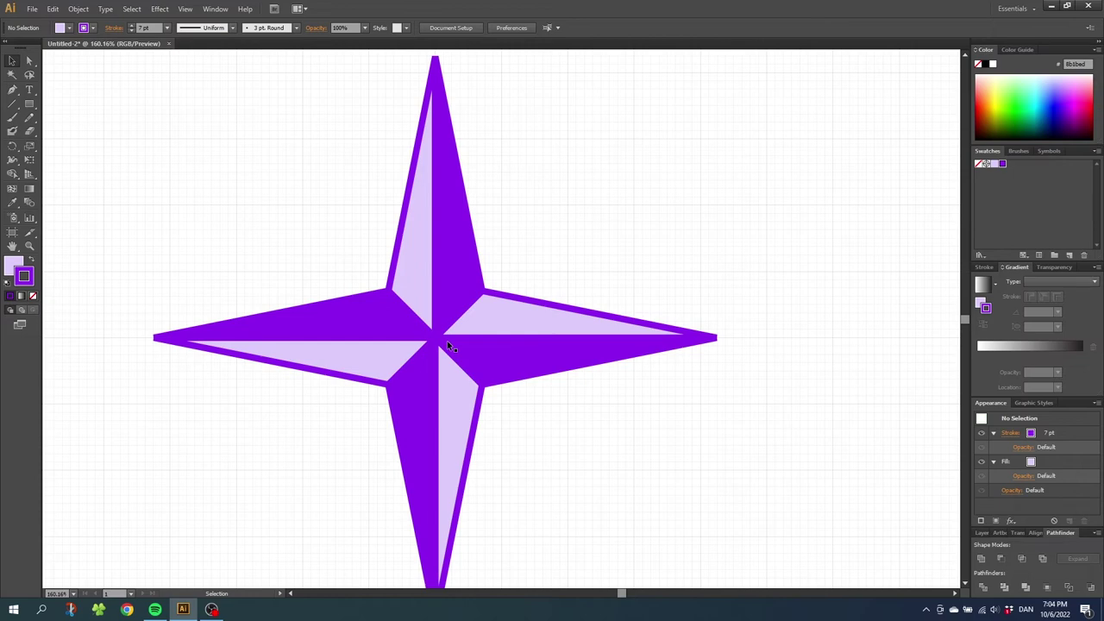
Step: Remove the star's stroke and paste a copy of it in front
left_click_drag(561, 223, 354, 429)
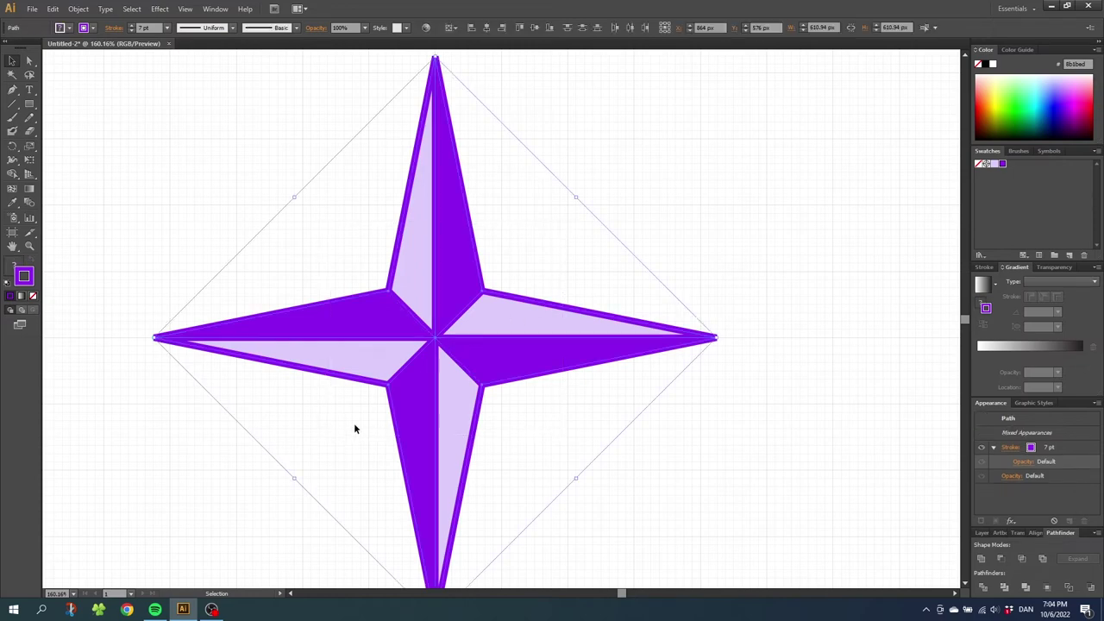
left_click(33, 297)
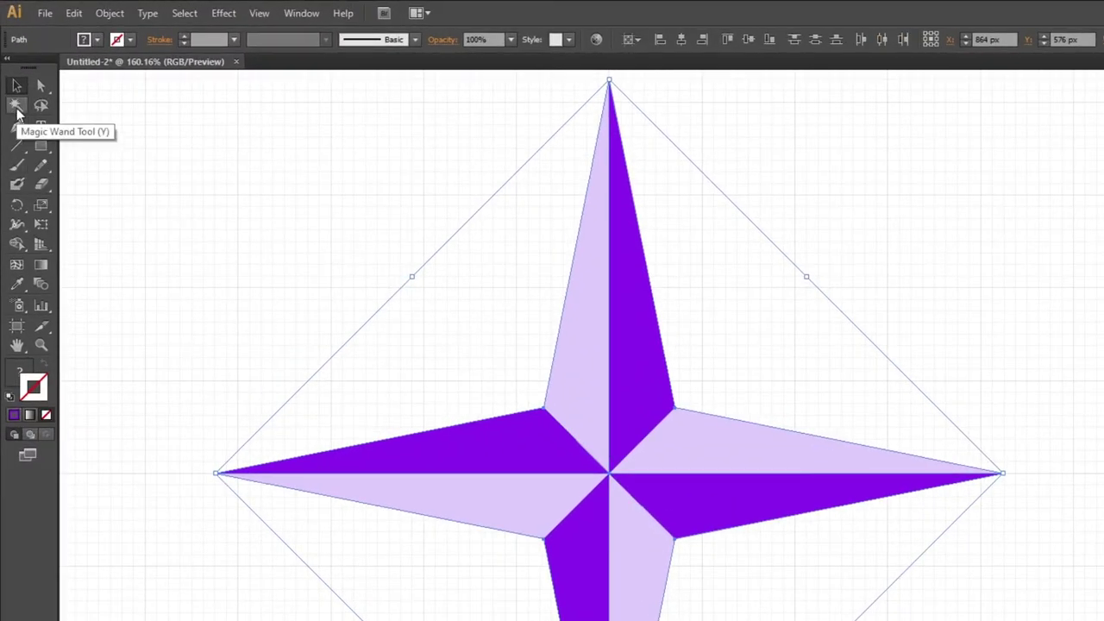
left_click(78, 19)
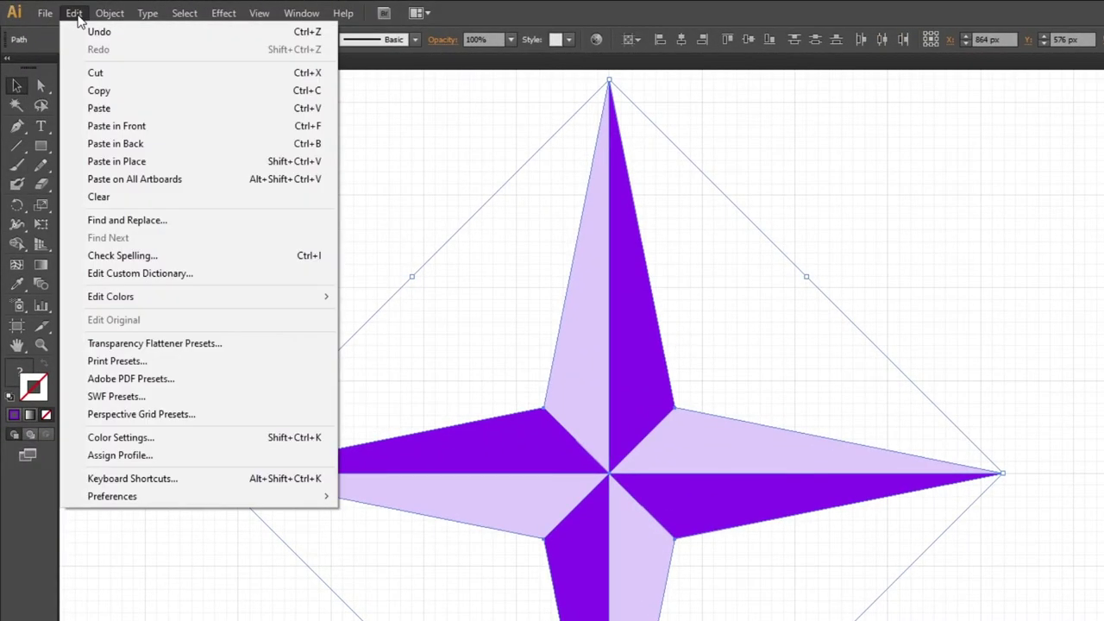
left_click(107, 91)
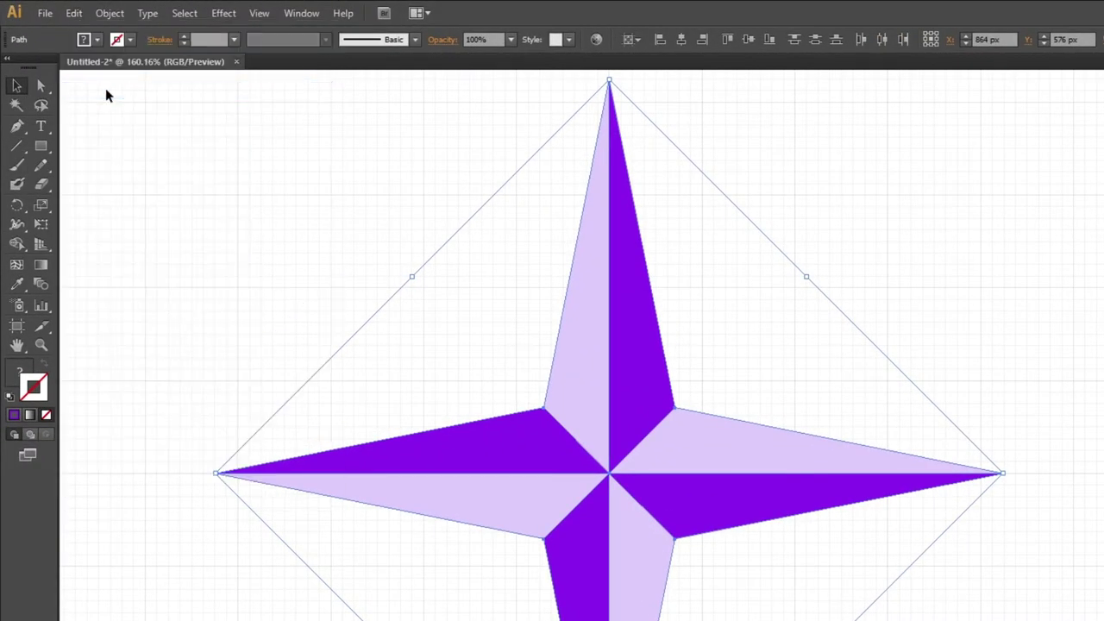
left_click(74, 13)
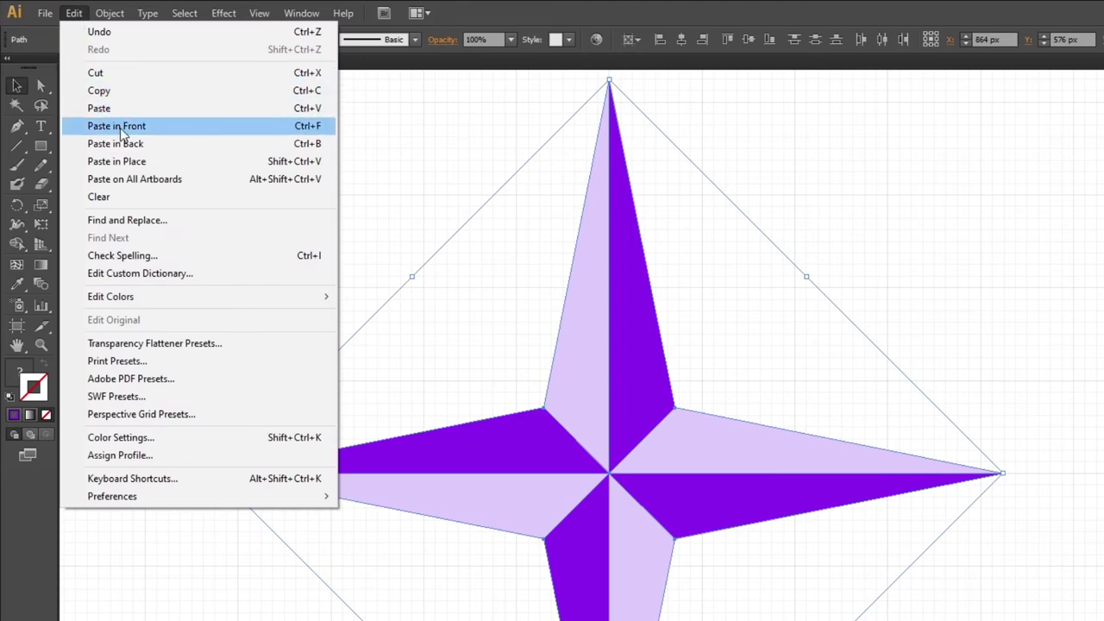
left_click(119, 126)
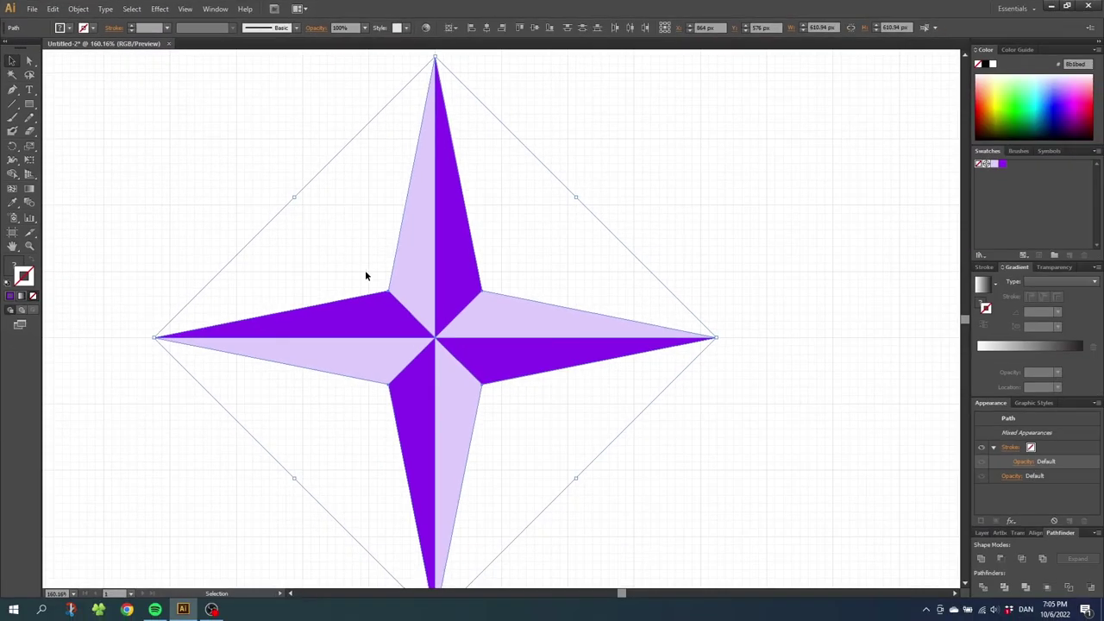
left_click_drag(412, 290, 576, 231)
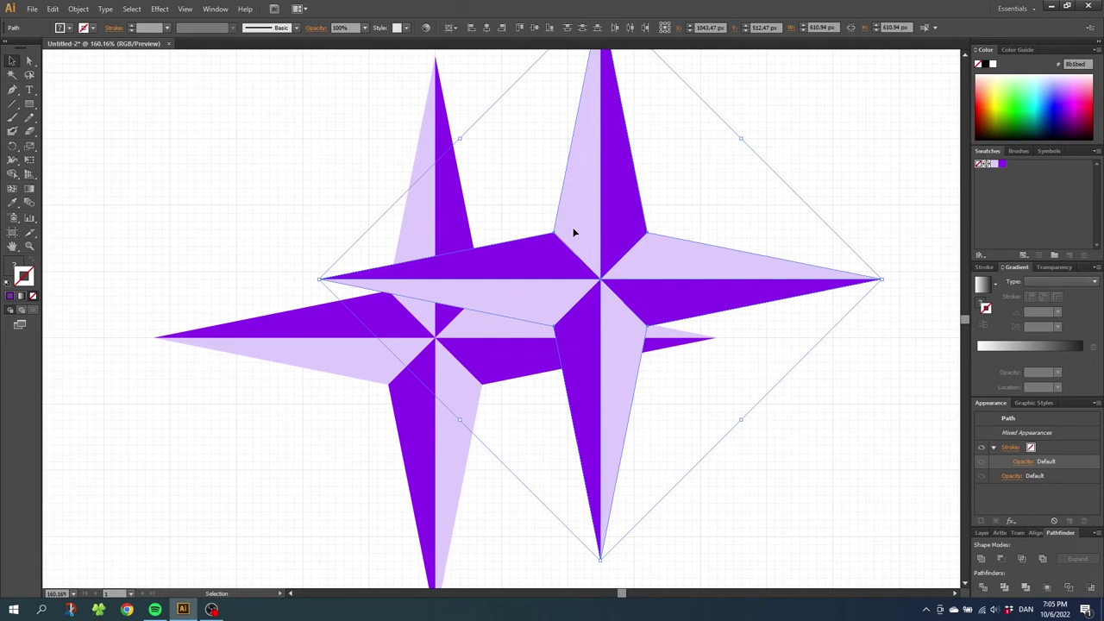
key("ctrl+z")
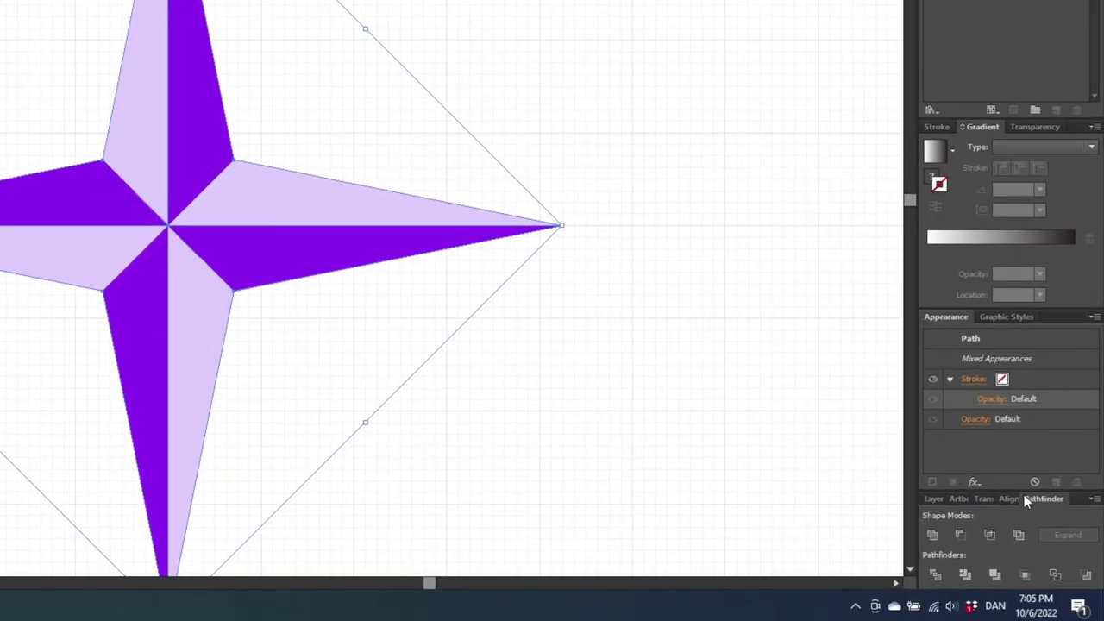
Step: Merge the pasted copy into one shape with Pathfinder Unite
left_click(932, 534)
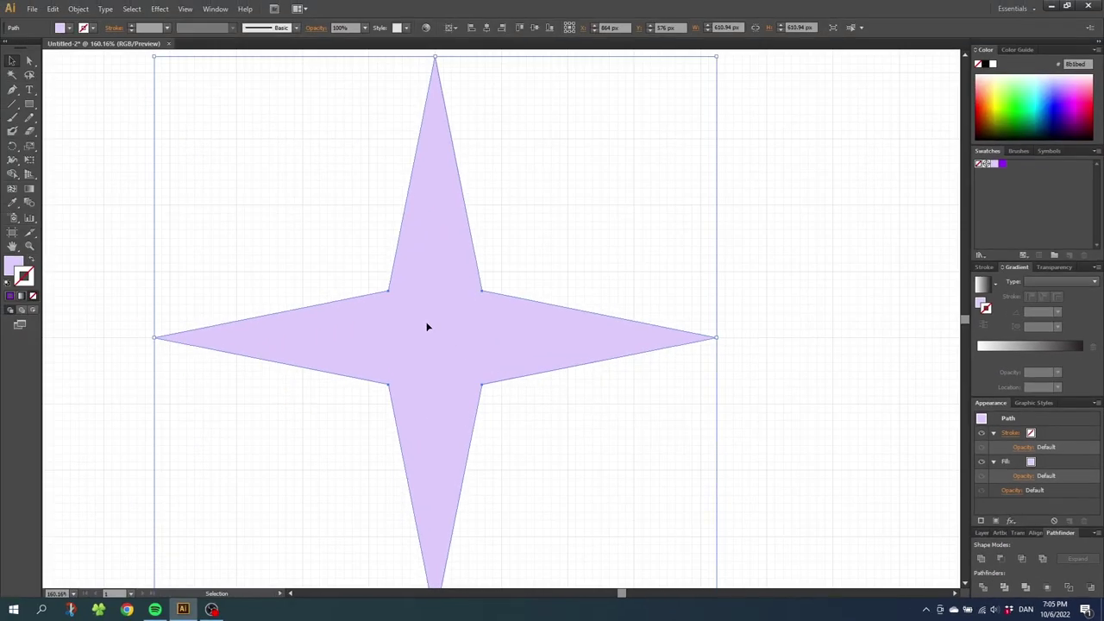
left_click_drag(427, 327, 487, 314)
key("ctrl+z")
Step: Give the merged copy no fill and a 5 pt purple stroke
left_click(32, 259)
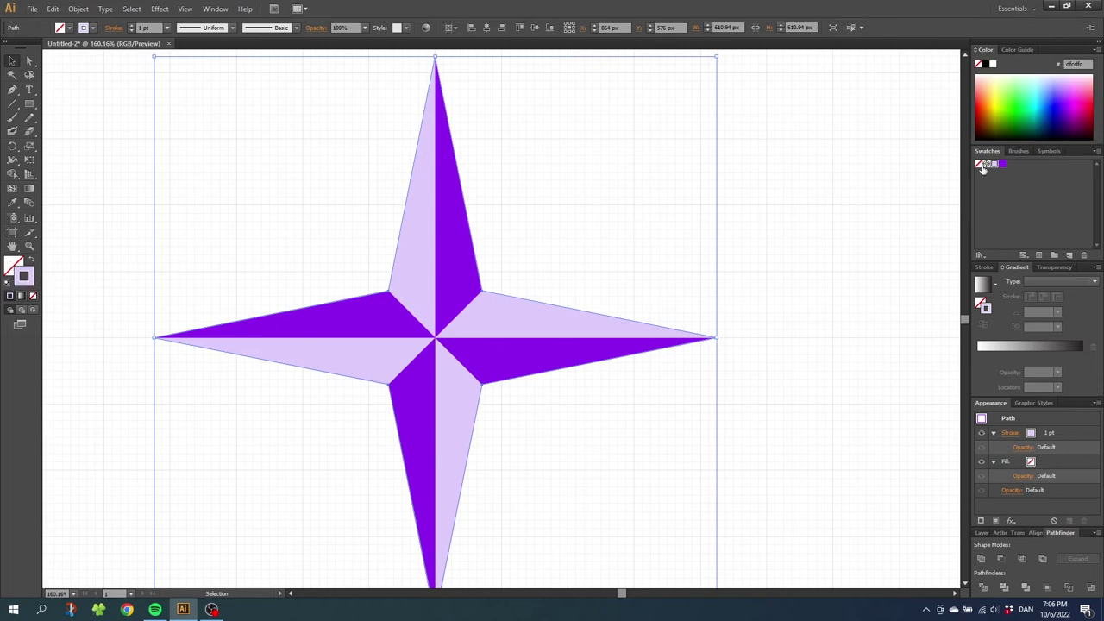
left_click(1002, 164)
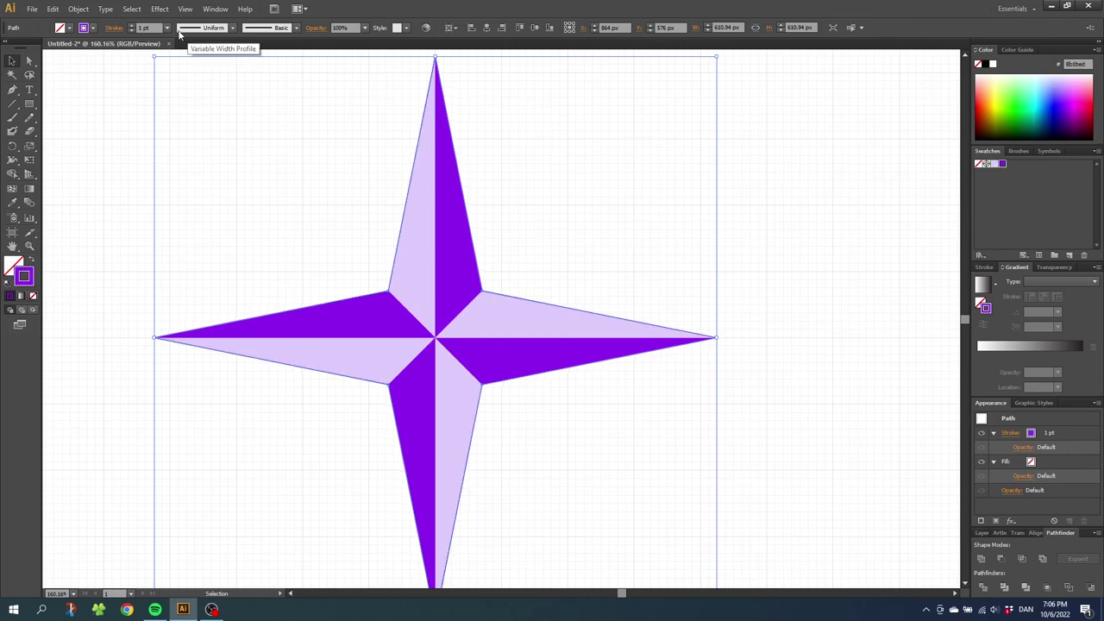
left_click(131, 27)
left_click(132, 27)
left_click(132, 27)
left_click(132, 27)
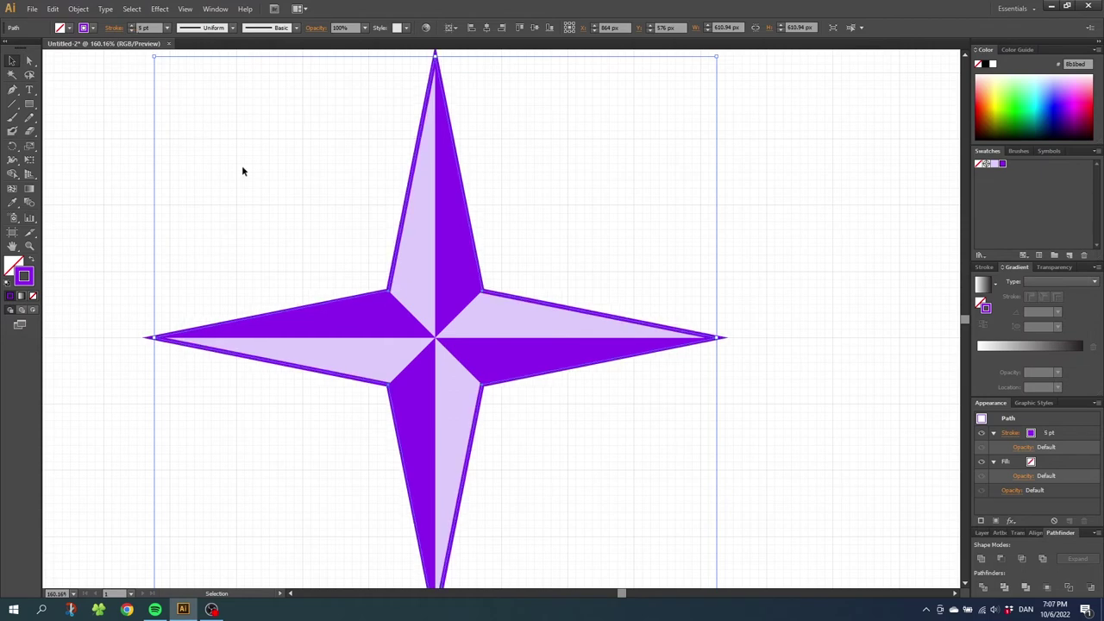
left_click(151, 330)
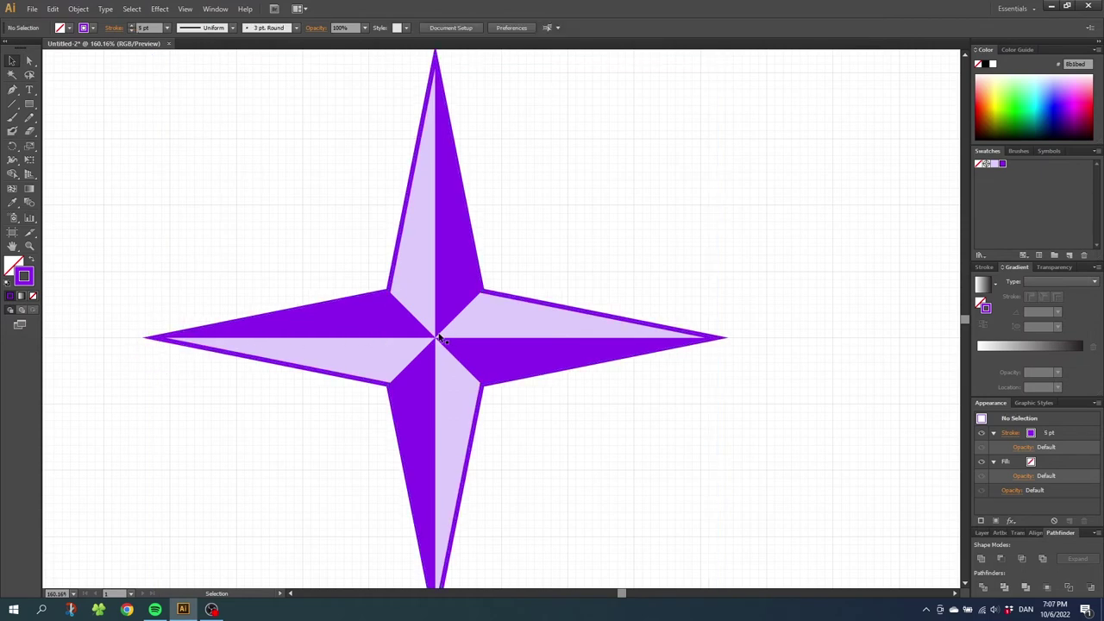
Step: Group all parts of the star together and zoom the view to 100%
left_click_drag(594, 206, 256, 448)
right_click(410, 329)
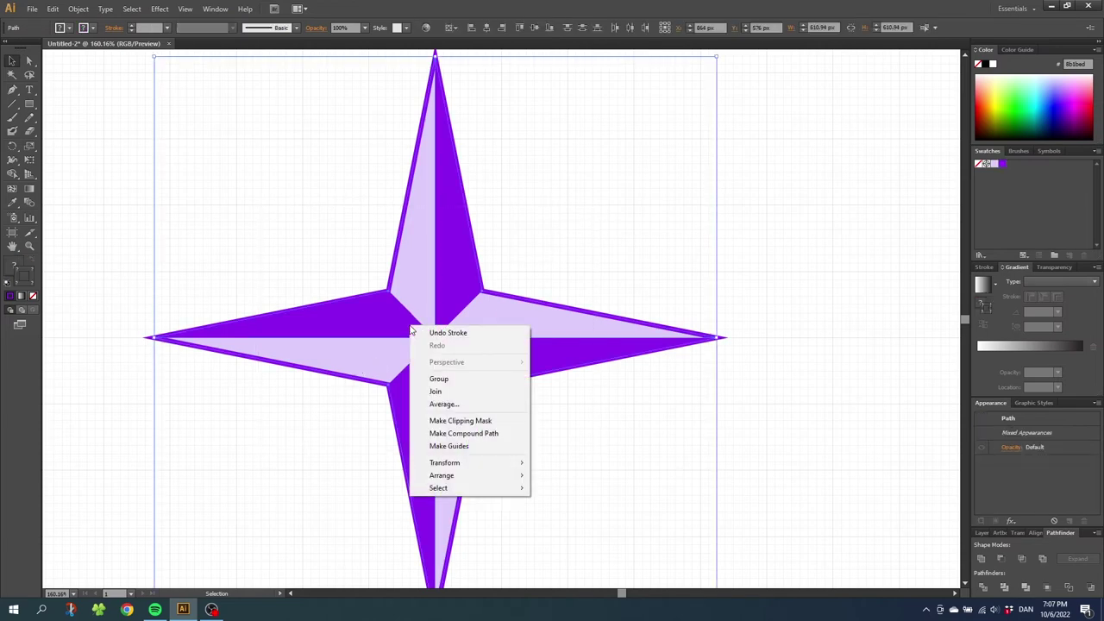
left_click(439, 379)
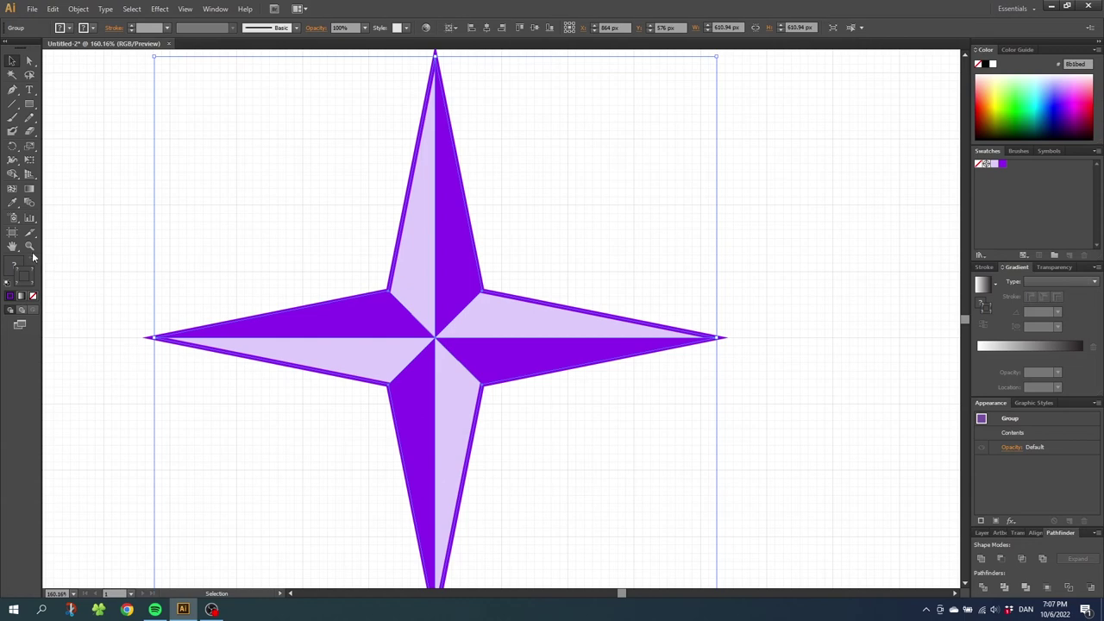
left_click(30, 247)
left_click(449, 343, "alt")
left_click(465, 337, "alt")
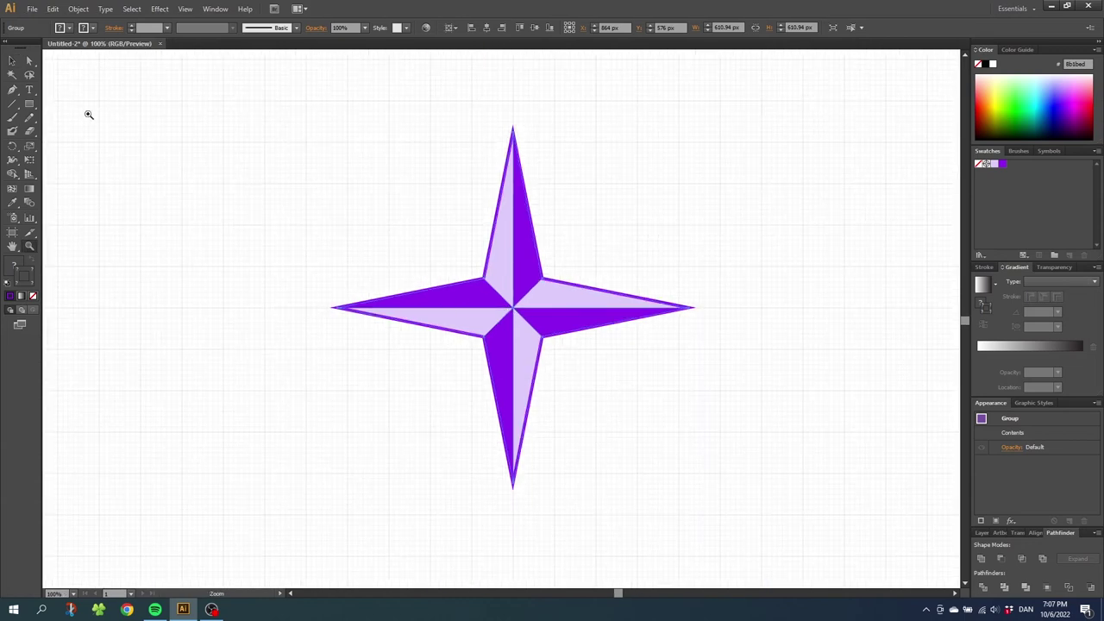
Step: Copy the star group, paste it in back, and rotate the copy 45° for diagonal points
left_click(12, 61)
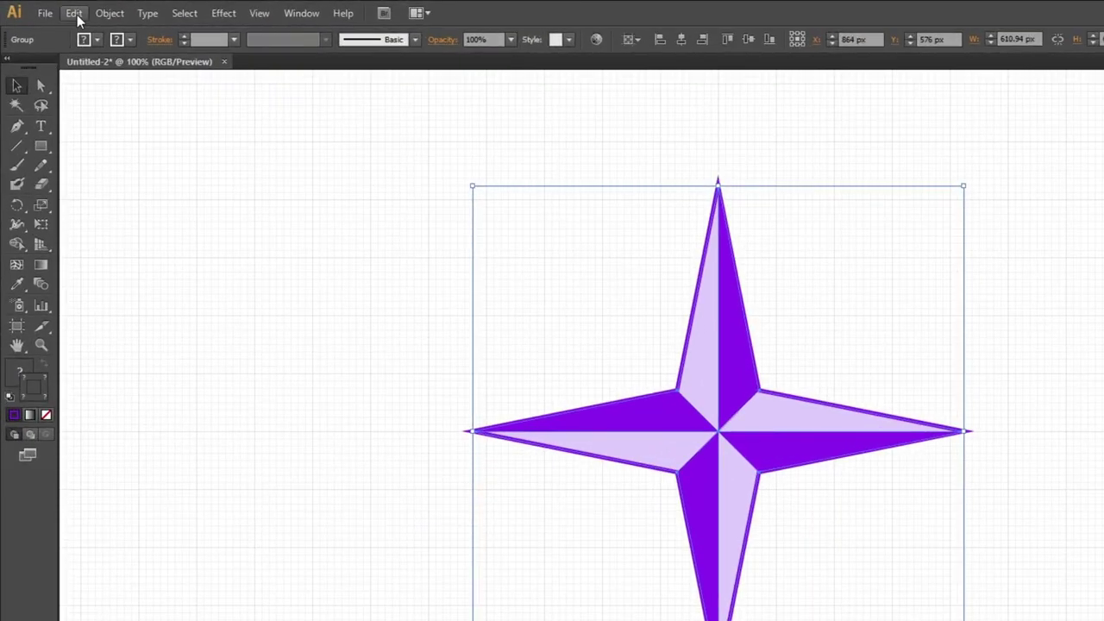
left_click(74, 14)
left_click(105, 92)
left_click(74, 13)
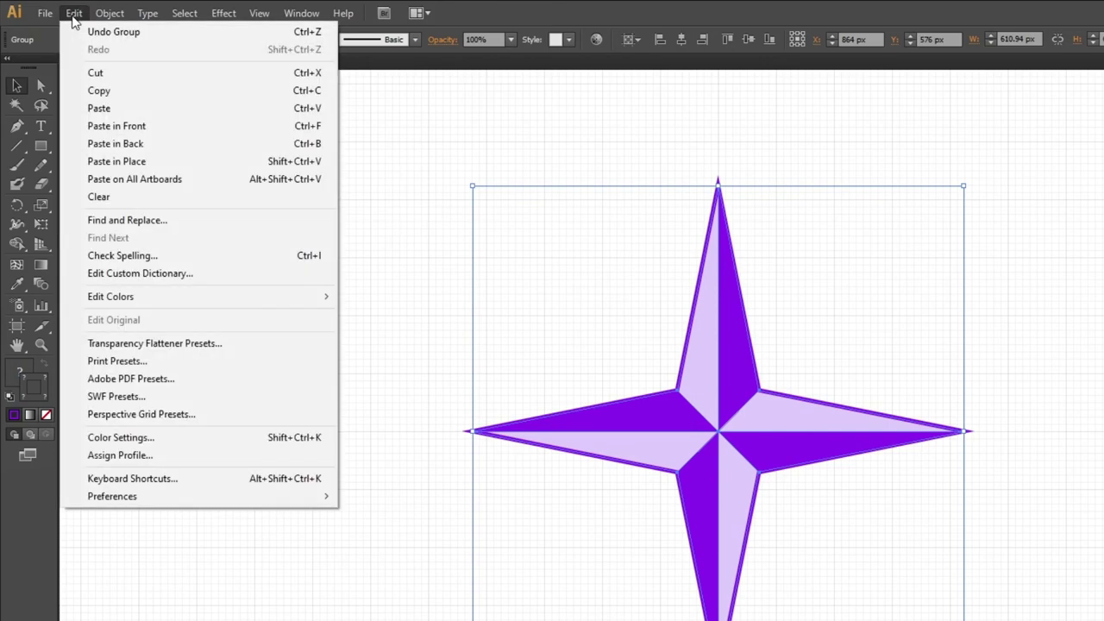
left_click(118, 144)
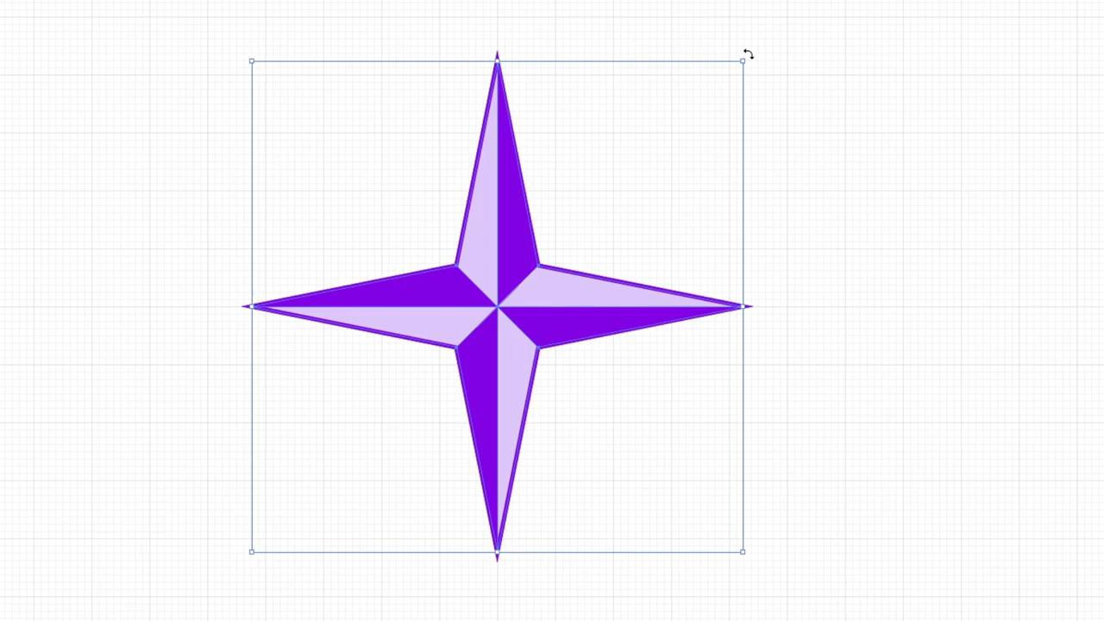
key("Escape")
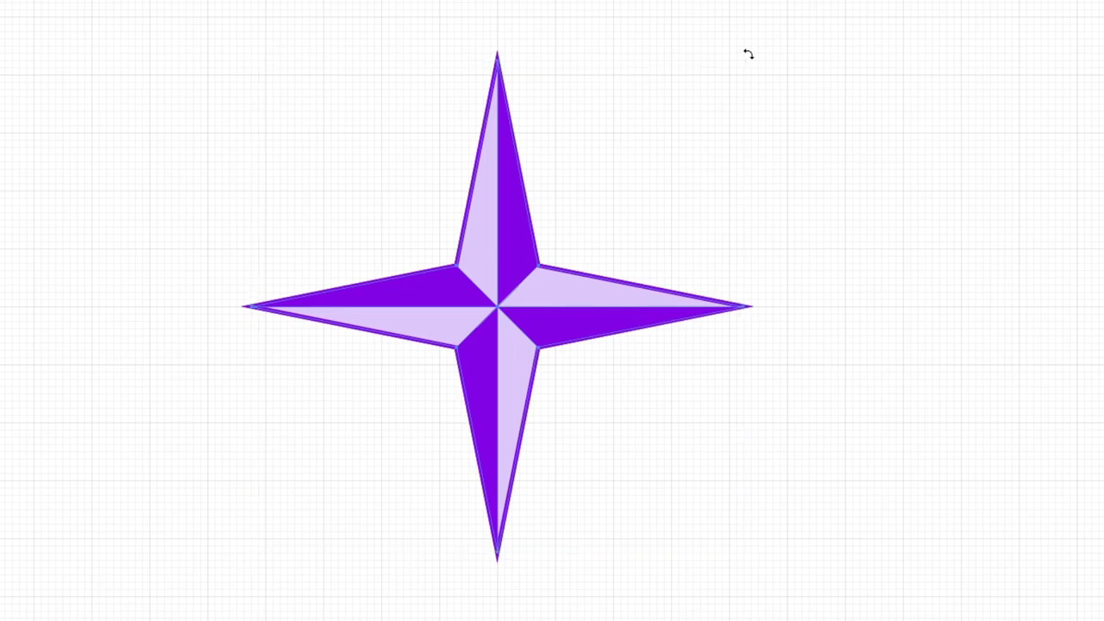
left_click_drag(823, 106, 888, 221)
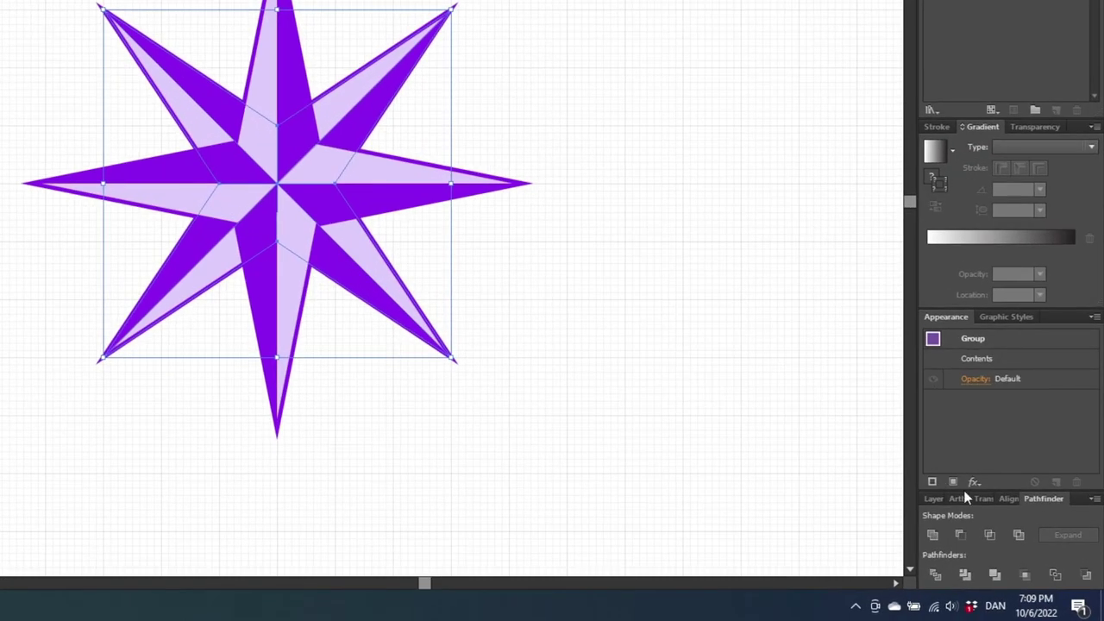
Step: Turn off Scale Strokes & Effects and shrink the rotated back star to 288 x 288 px
left_click(983, 500)
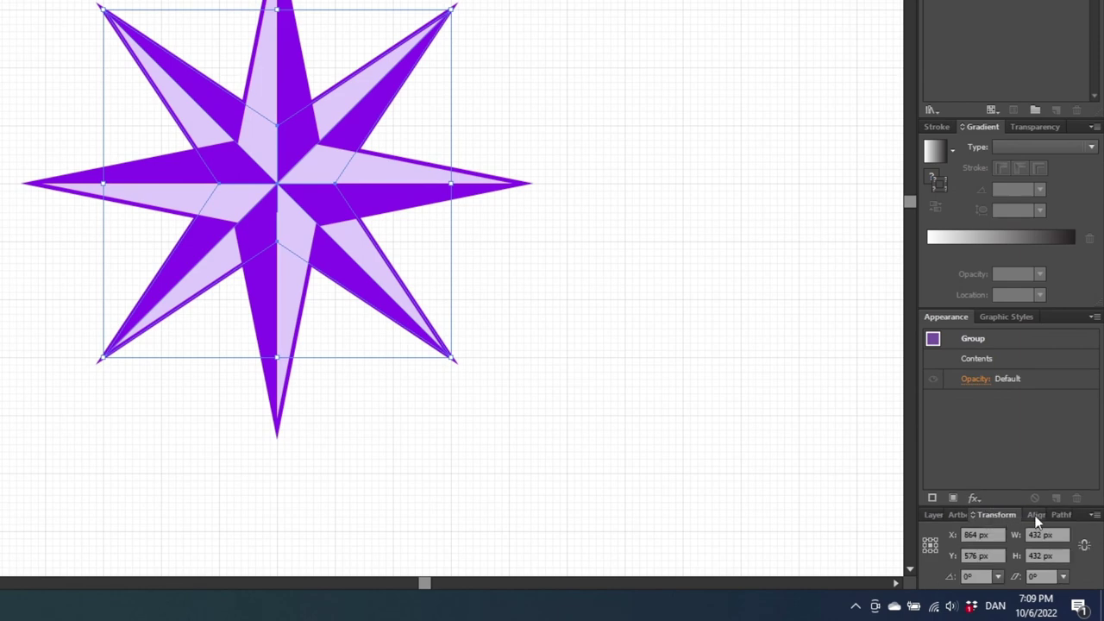
left_click(1093, 515)
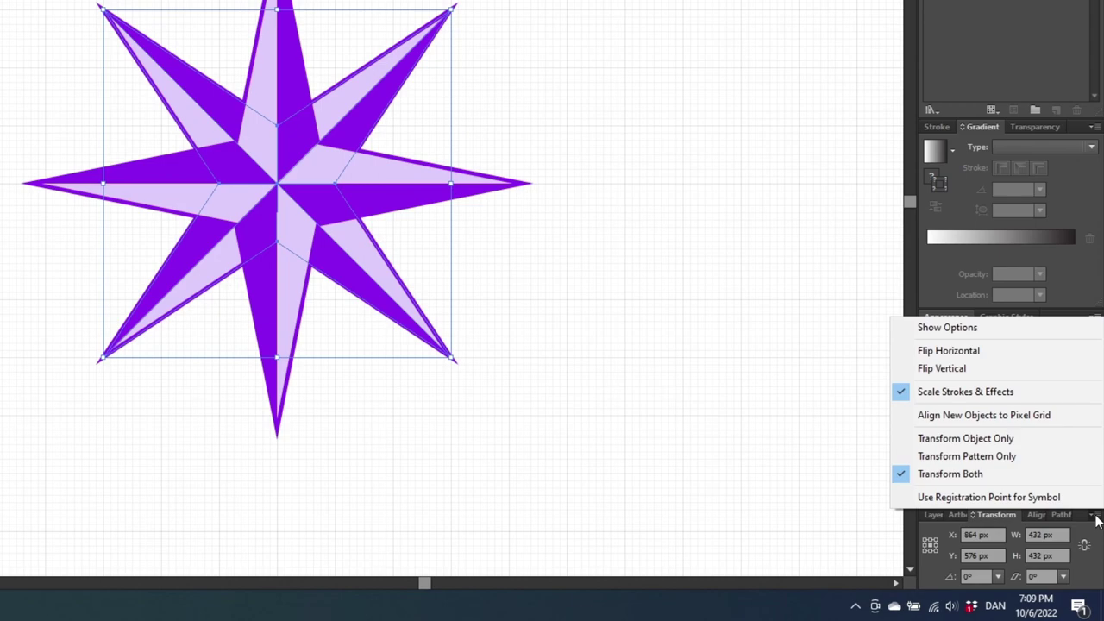
left_click(959, 396)
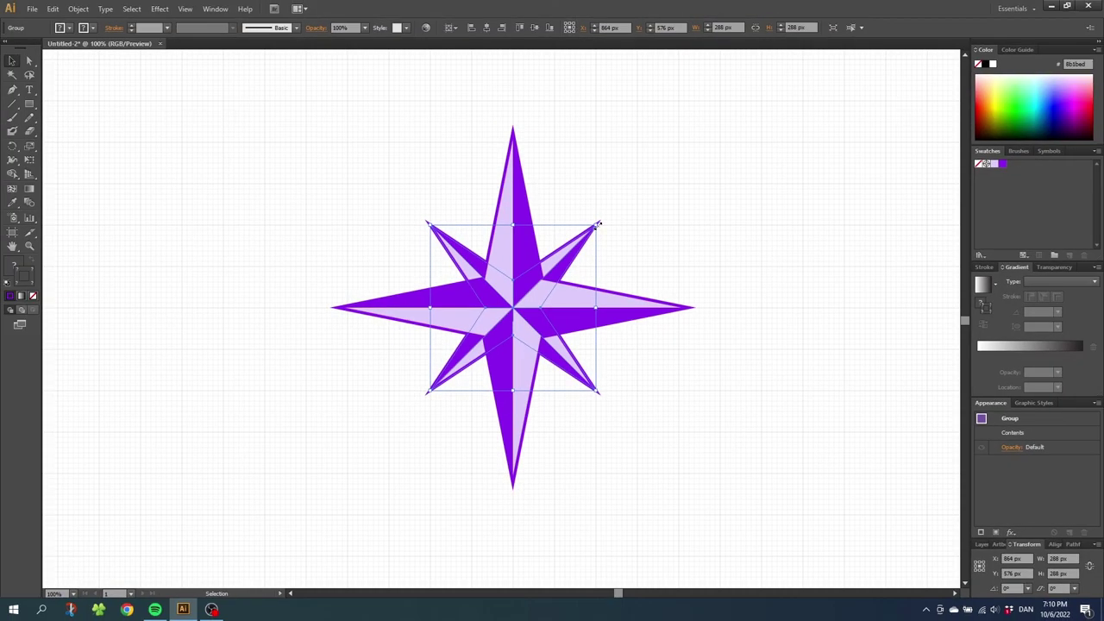
left_click(604, 228)
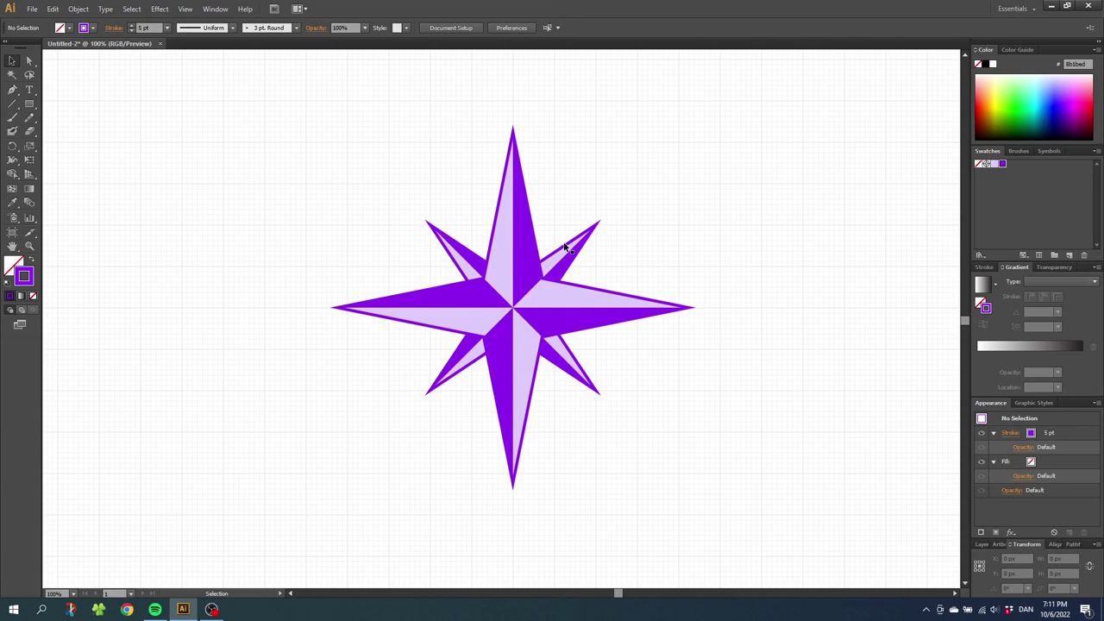